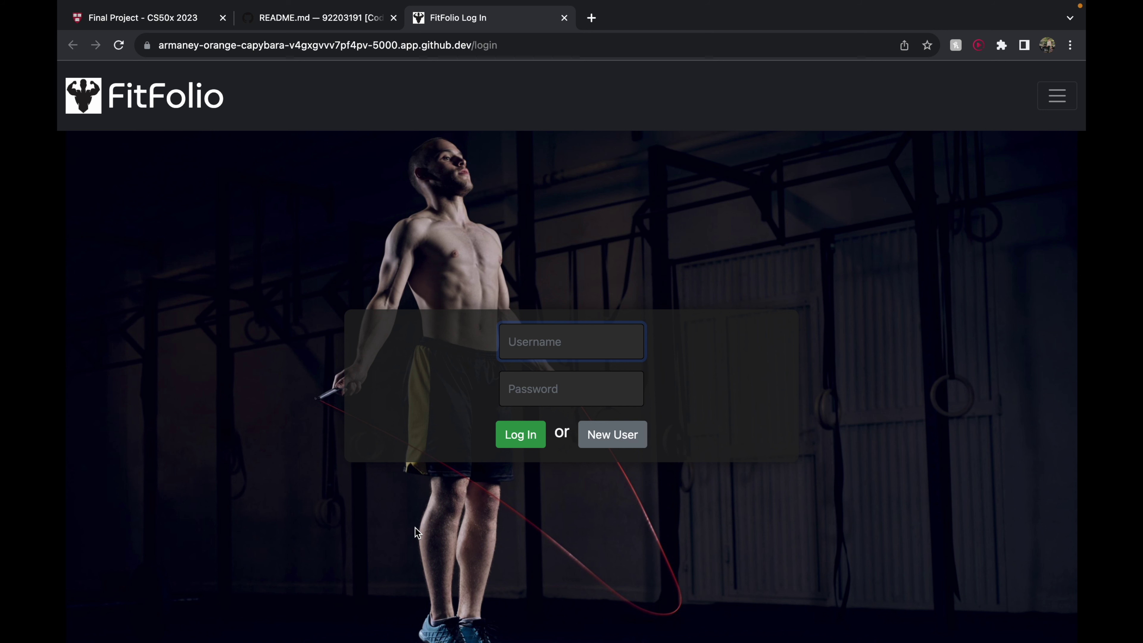
Open the New User registration form from the FitFolio login page
click(600, 449)
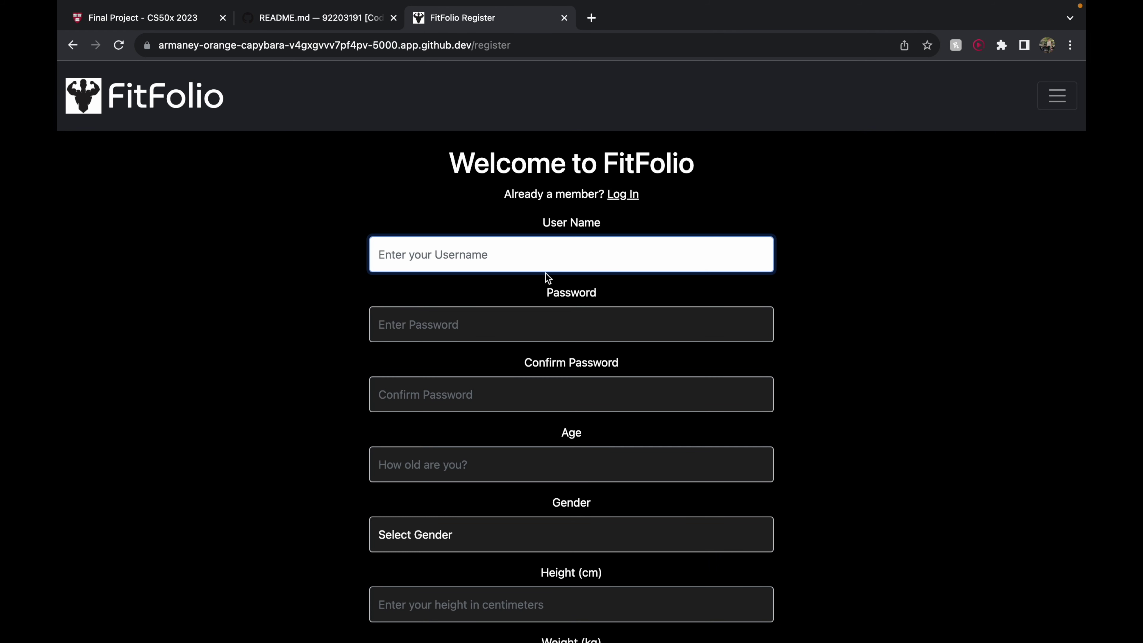
Enter a username, the password and its confirmation, and age 21 on the sign-up form
key(Tab)
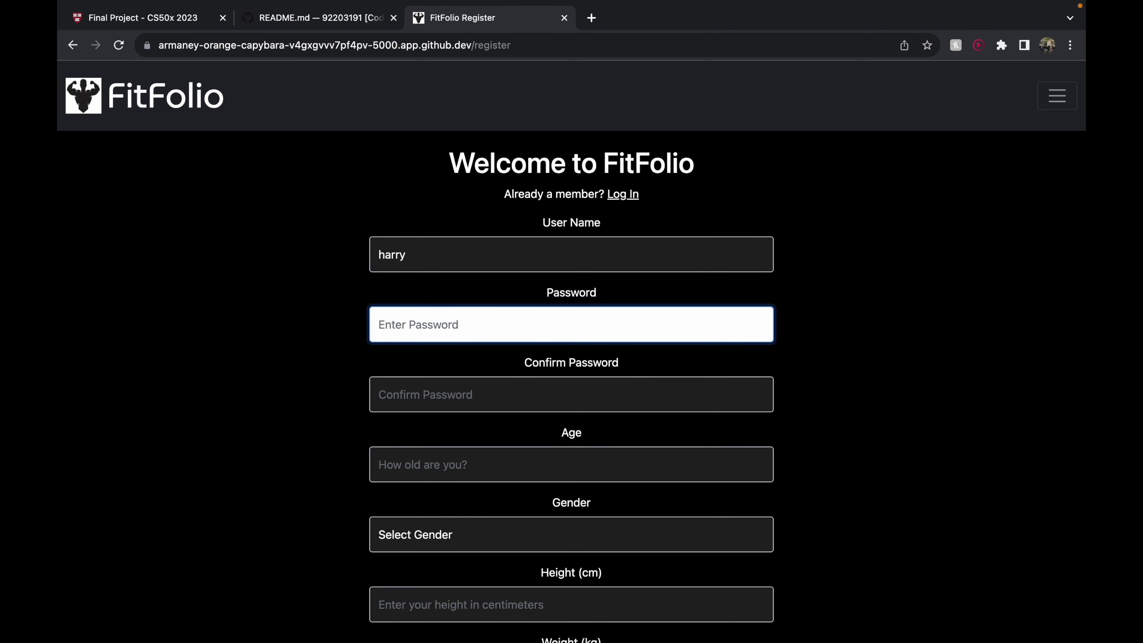
key(Tab)
key(Tab)
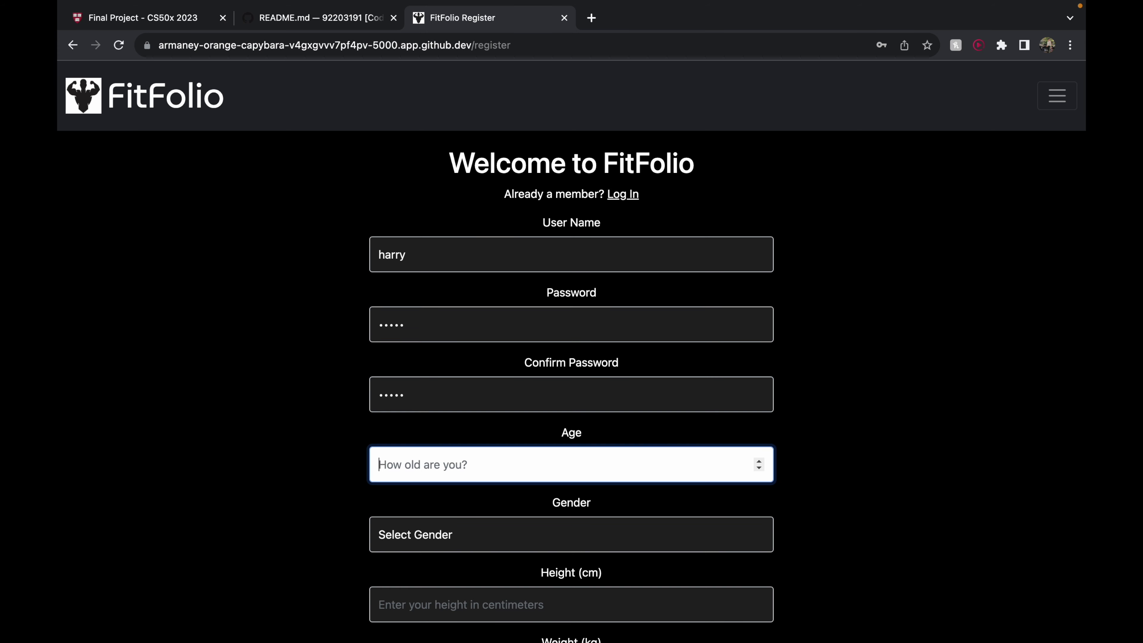
Choose Male, enter height 180 and weight 80, and submit the registration
click(567, 531)
click(550, 548)
scroll(551, 548, down, 3)
key(Tab)
text(180)
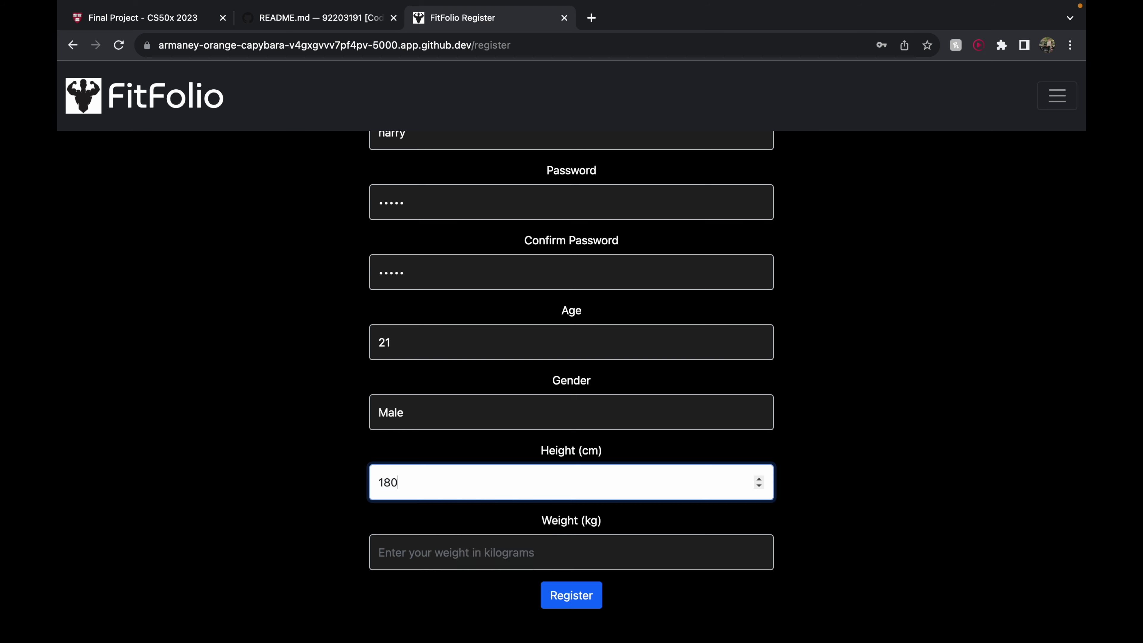
key(Tab)
text(80)
click(555, 598)
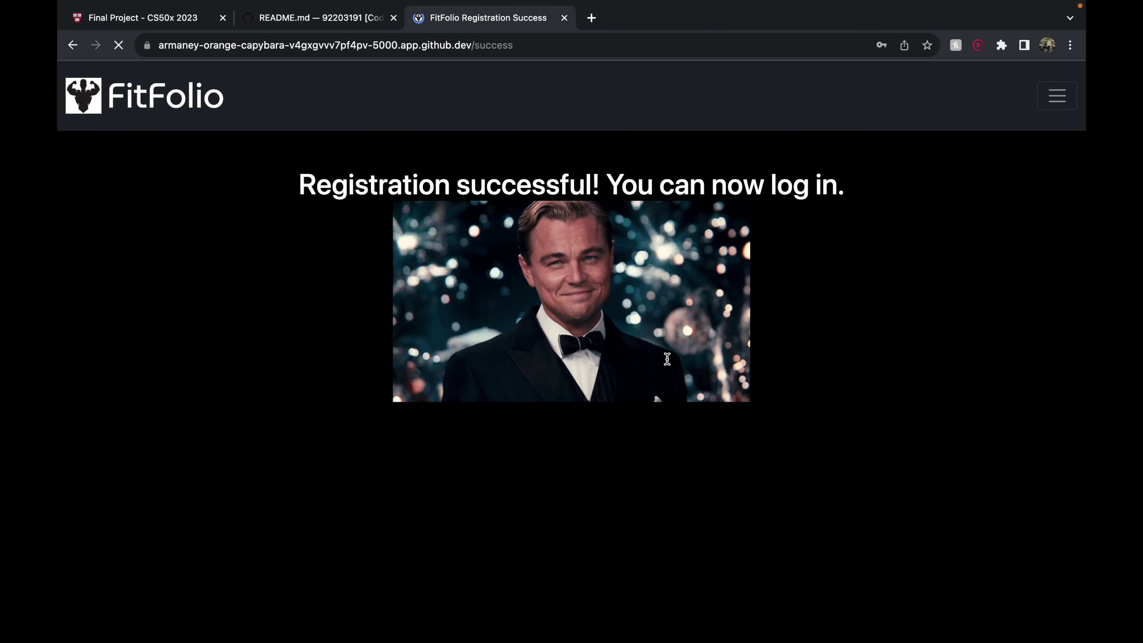
click(1050, 95)
Log in with the new account and dismiss the browser's password warning
click(786, 284)
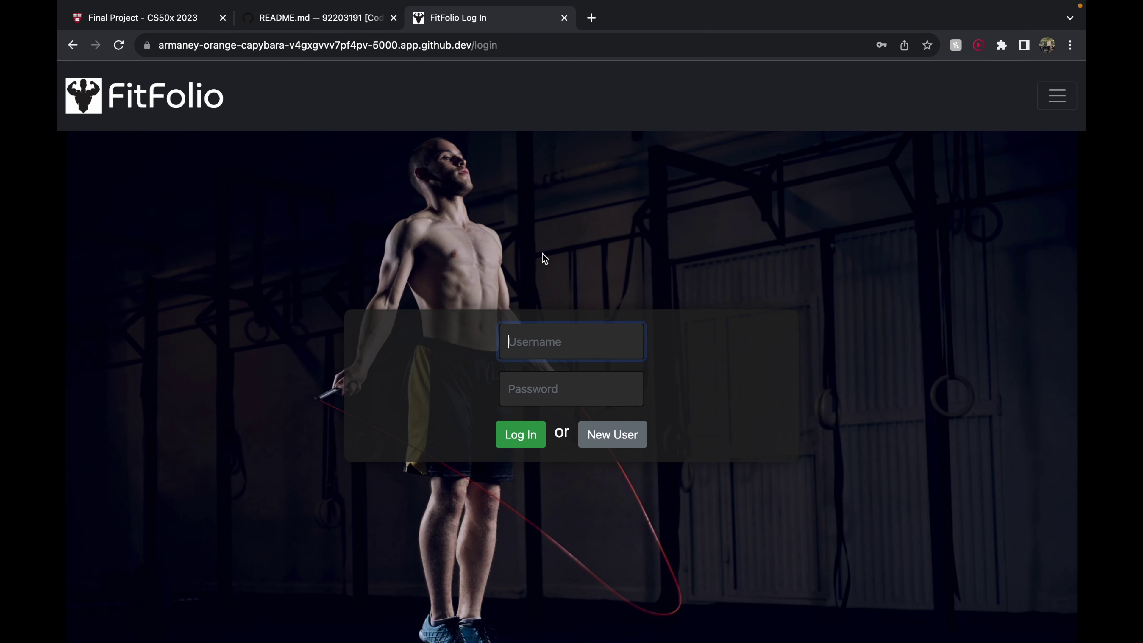
click(685, 242)
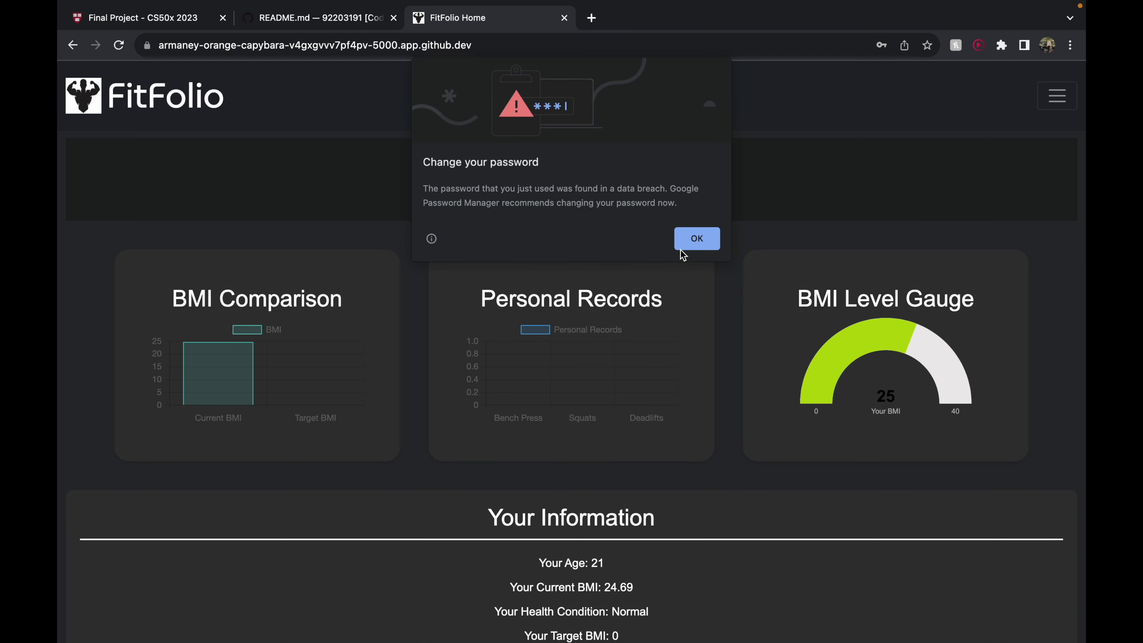
click(688, 244)
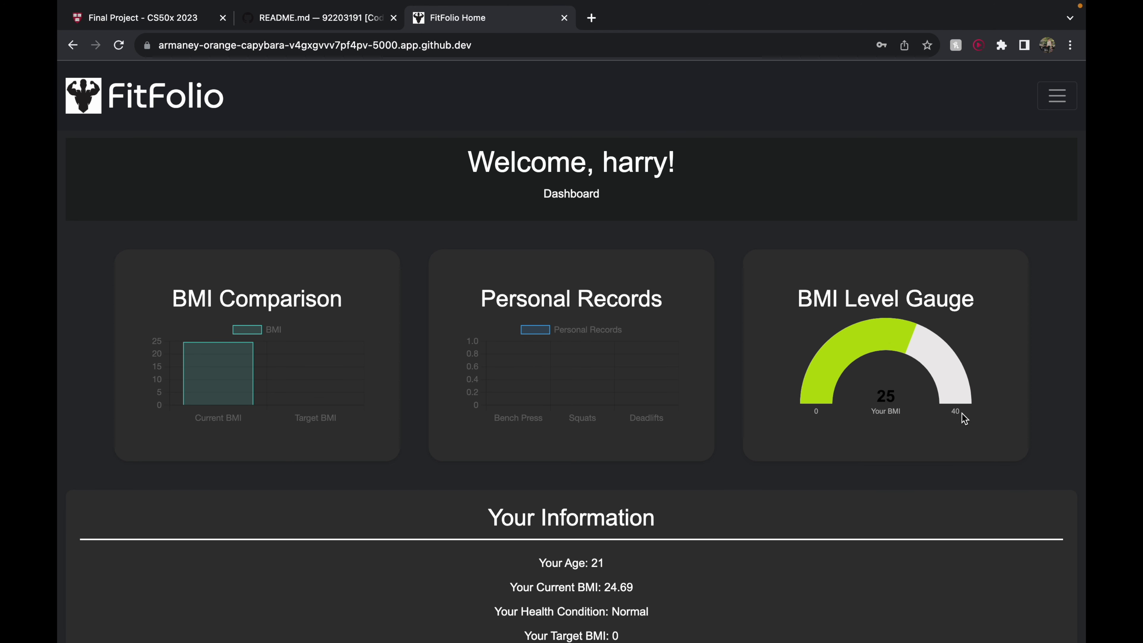
drag(825, 414, 793, 415)
Review the dashboard, highlighting the 'Your Health Condition: Normal' line
scroll(760, 510, down, 3)
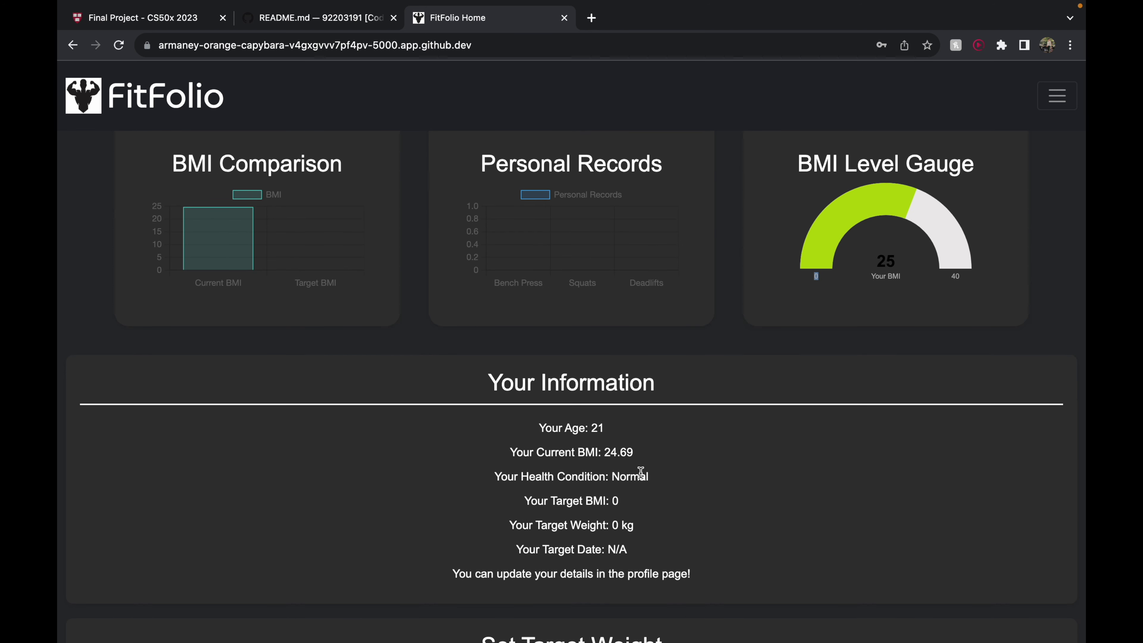
drag(653, 476, 493, 476)
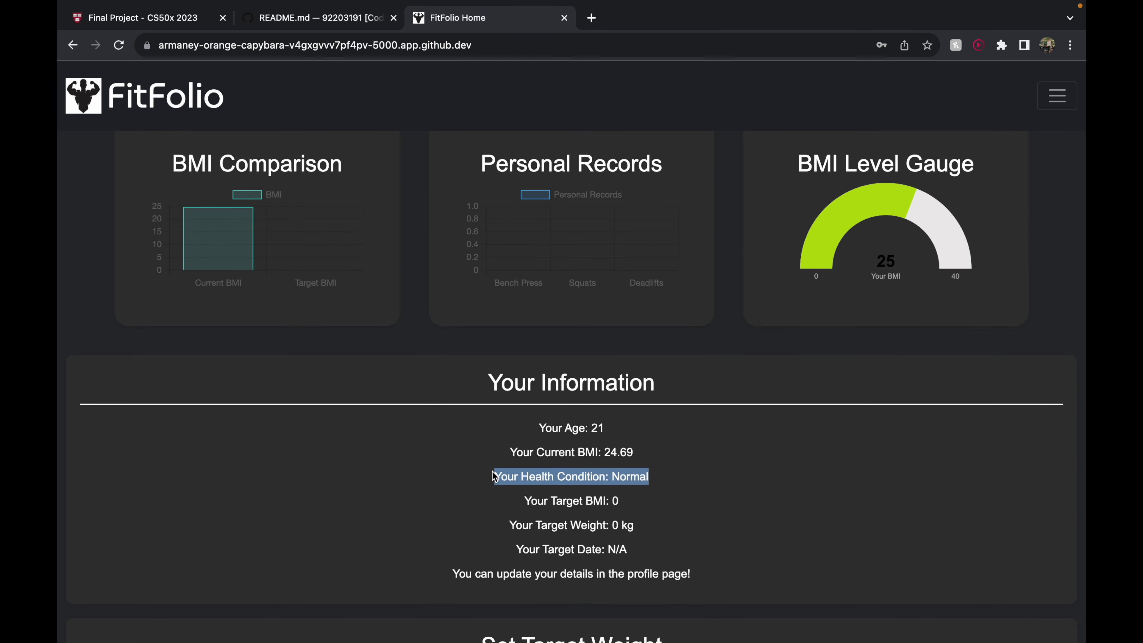
click(644, 473)
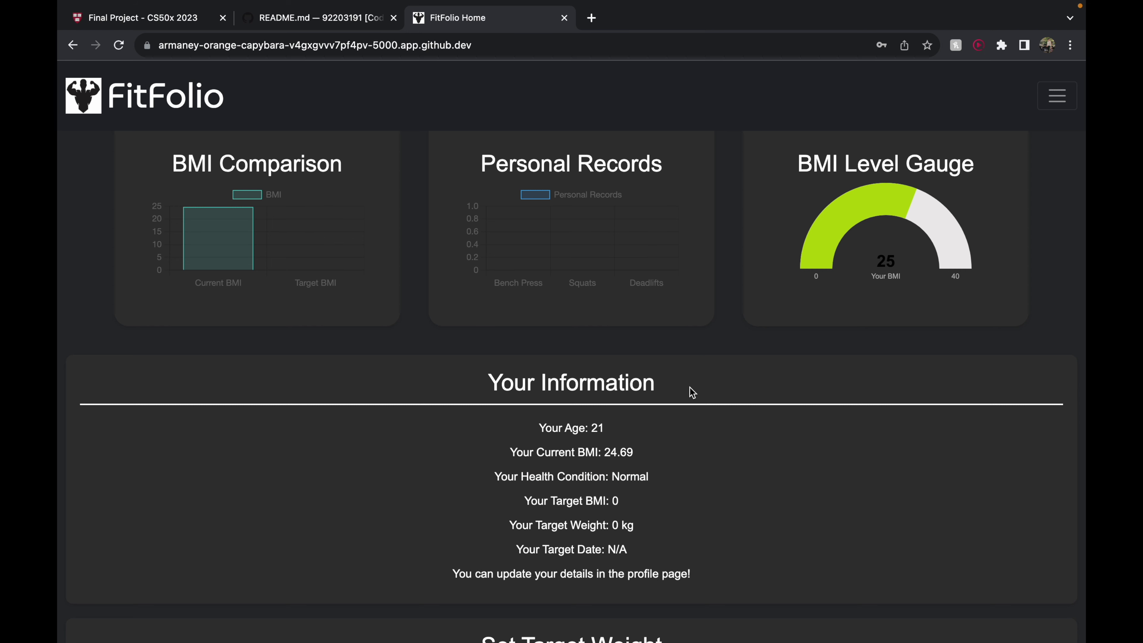
scroll(204, 355, up, 2)
drag(176, 228, 311, 213)
scroll(413, 325, down, 4)
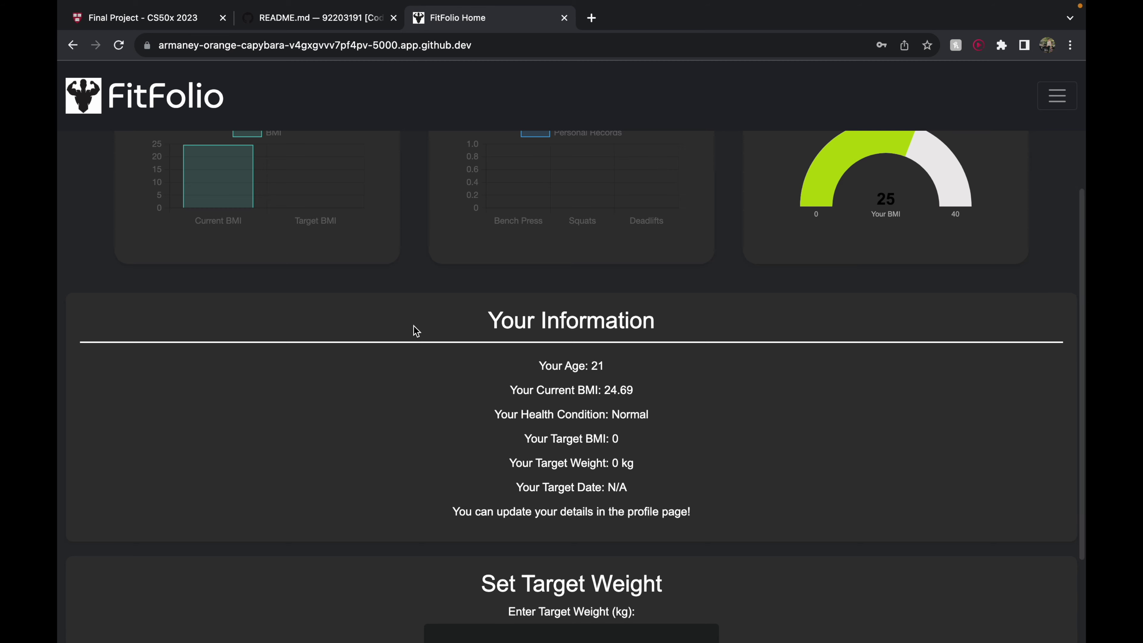
scroll(413, 326, down, 4)
Set a 70 kg target weight with target date 01/01/2024 and save it
click(552, 510)
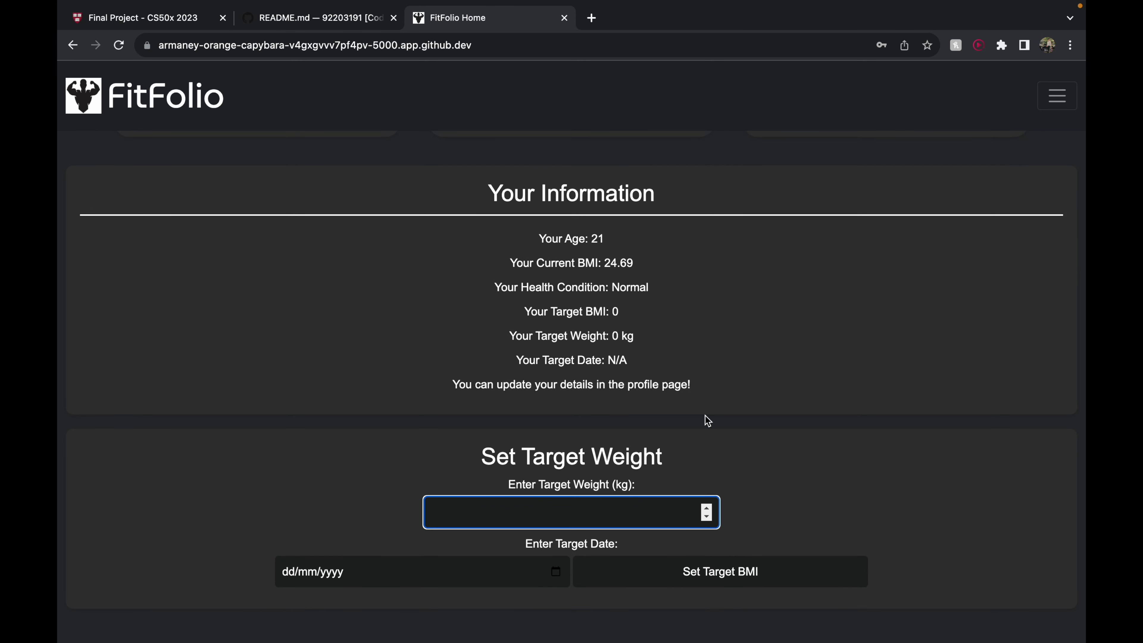
text(70)
click(561, 570)
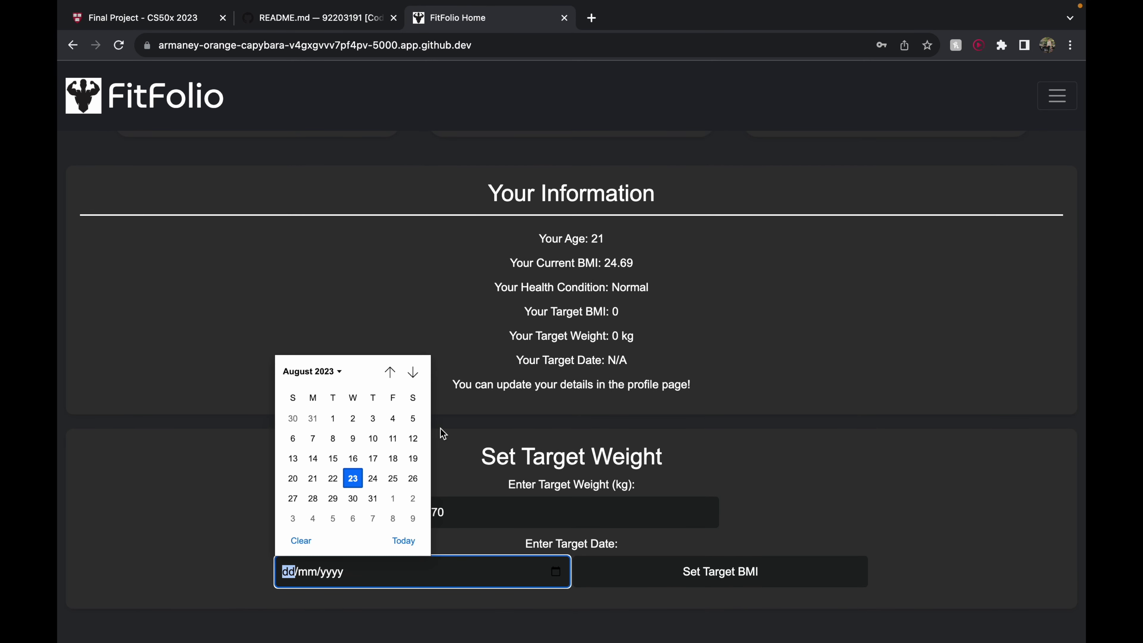
click(321, 375)
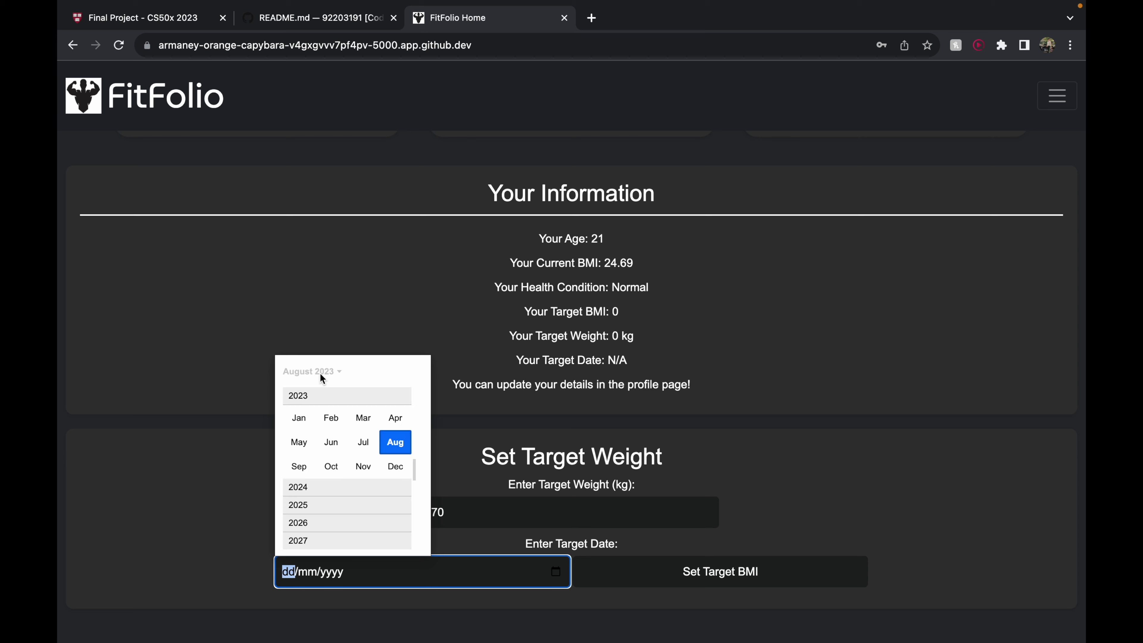
click(310, 484)
click(298, 416)
click(313, 418)
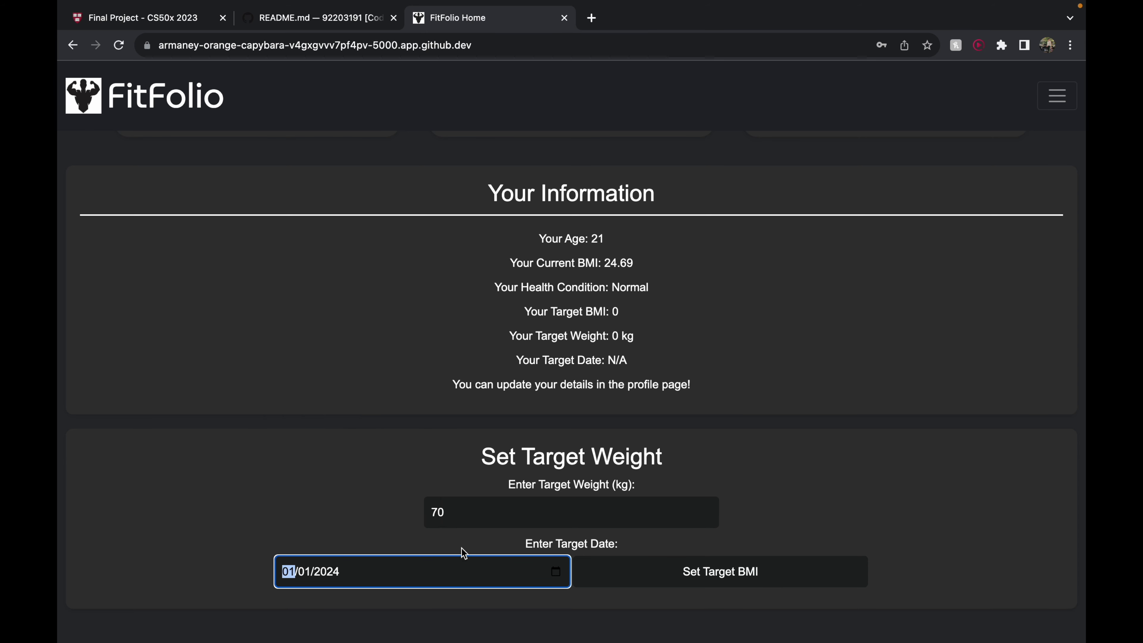
click(766, 584)
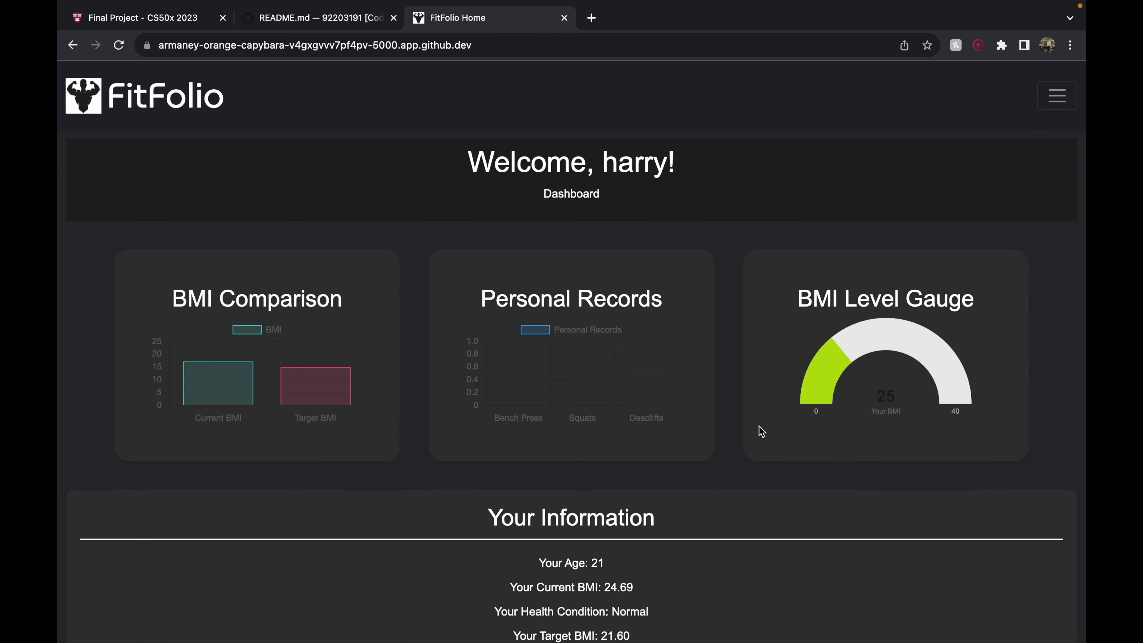
mouse_move(248, 372)
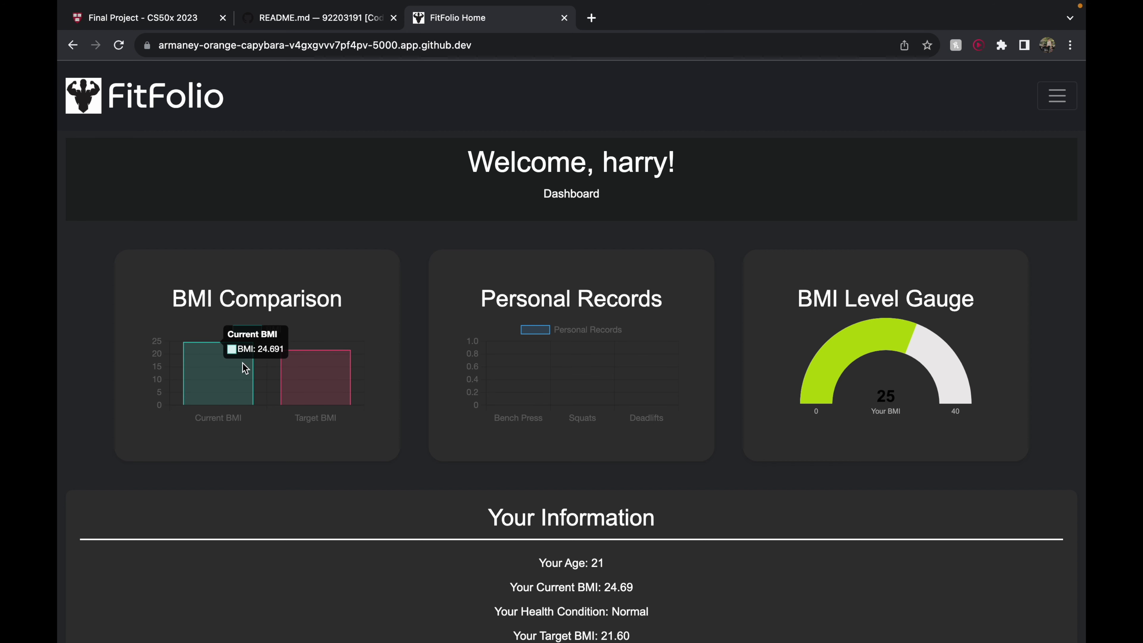
Highlight the dashboard note about the profile page, then go to the Profile page
mouse_move(322, 367)
scroll(507, 430, down, 7)
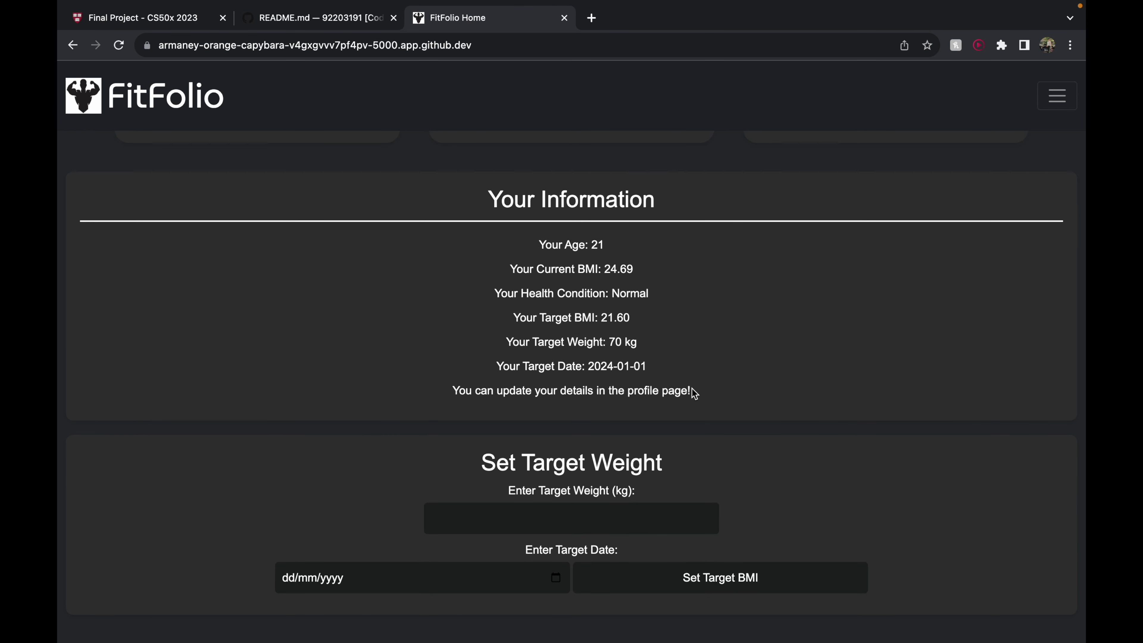
drag(692, 390, 480, 390)
click(1060, 110)
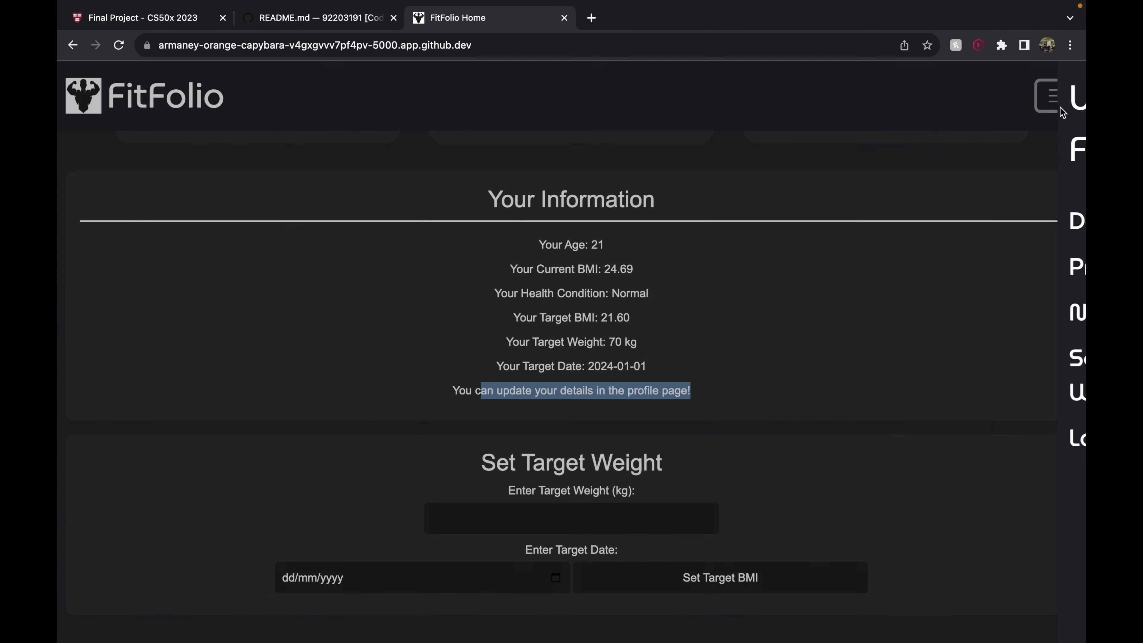
click(853, 267)
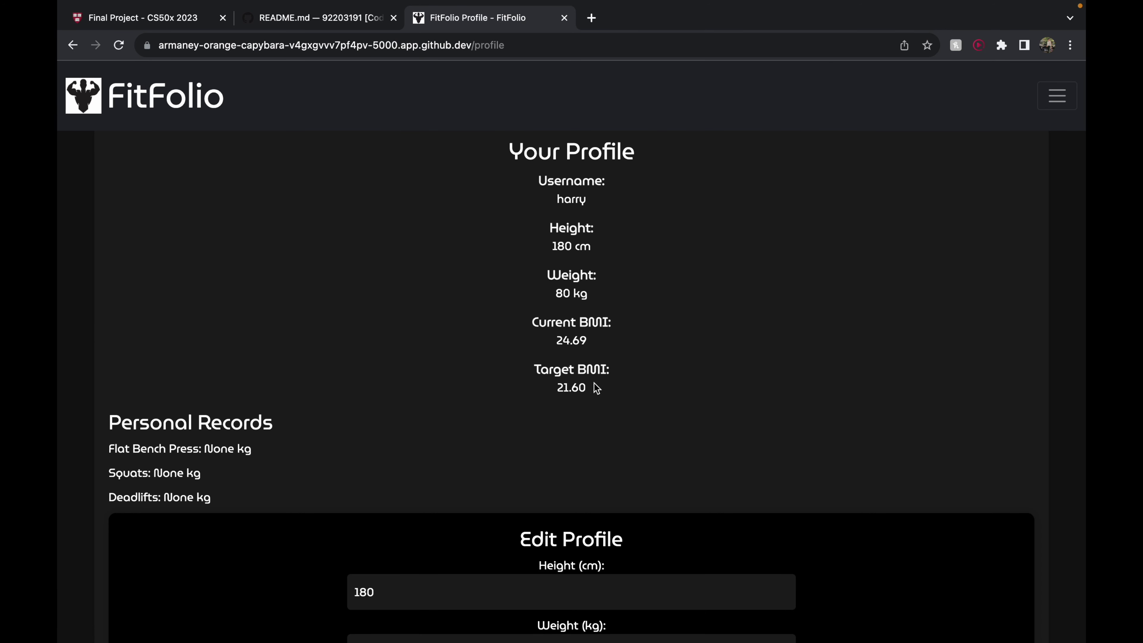
Change the profile height to 170 cm and save it
scroll(589, 347, down, 2)
scroll(587, 341, down, 1)
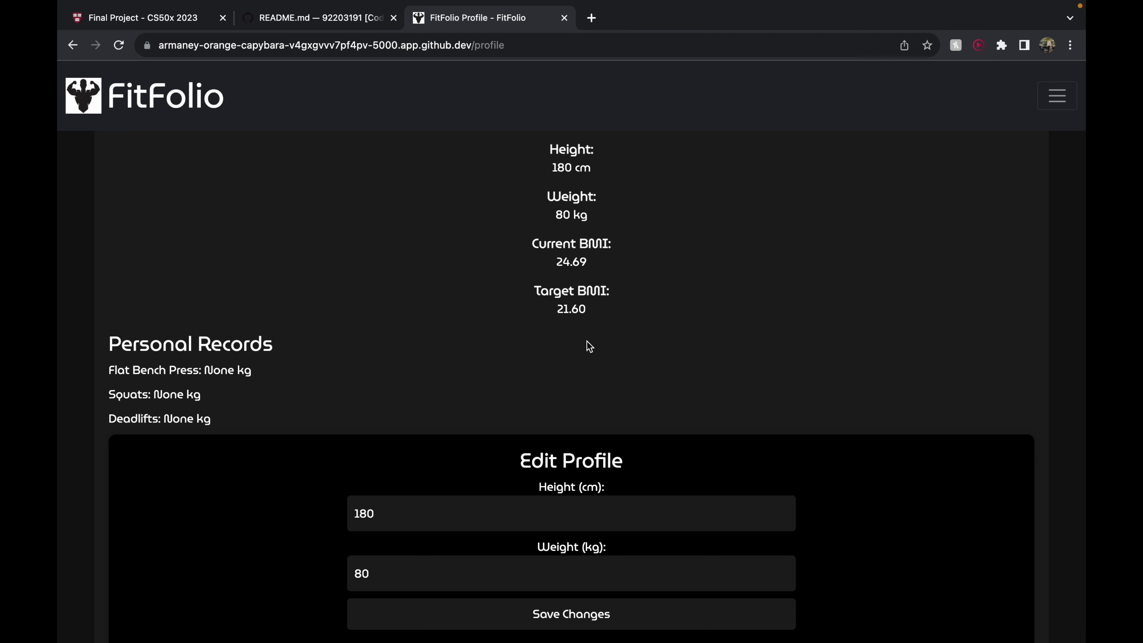
click(445, 519)
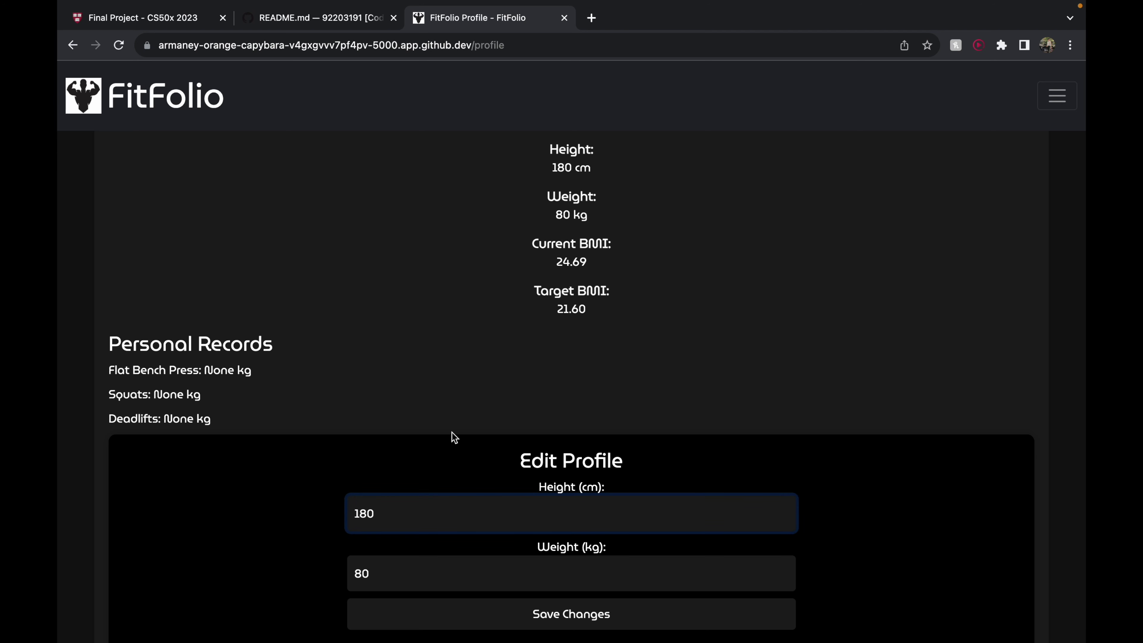
scroll(451, 428, down, 3)
key(BackSpace)
key(BackSpace)
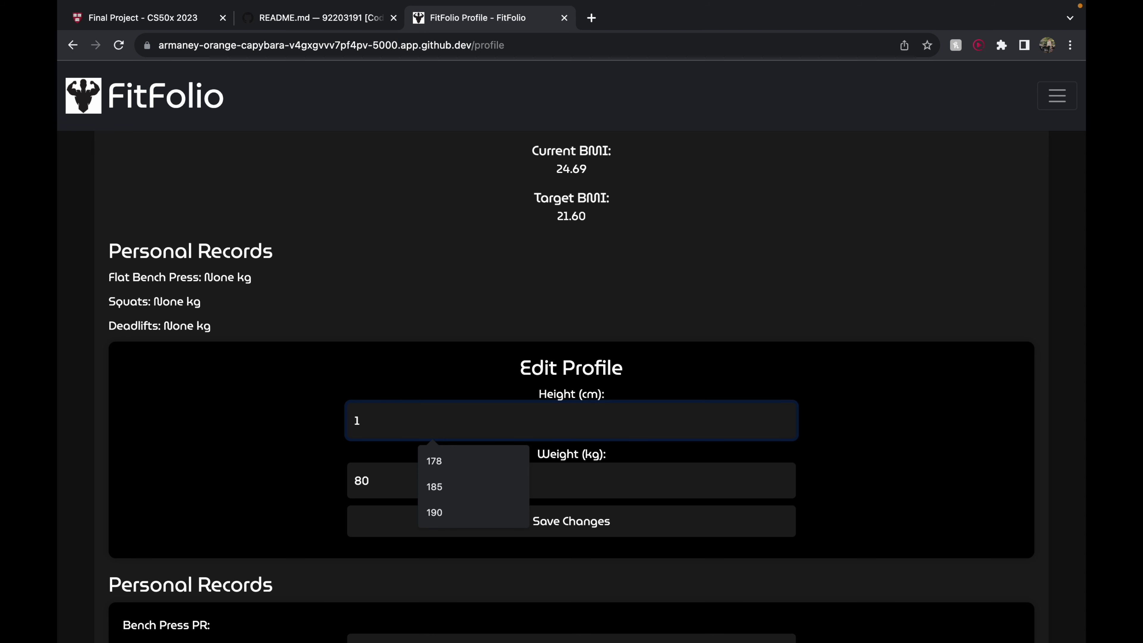
text(70)
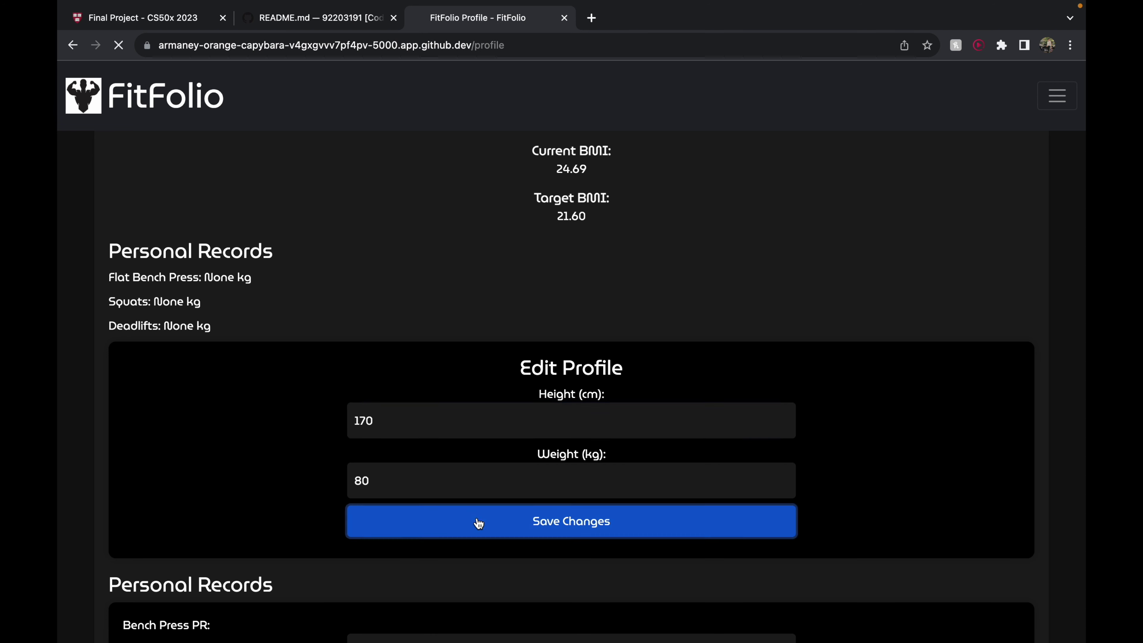
click(474, 521)
Update personal records to 100 kg bench press, 150 kg squats and 125 kg deadlifts
scroll(554, 363, down, 1)
scroll(553, 364, down, 5)
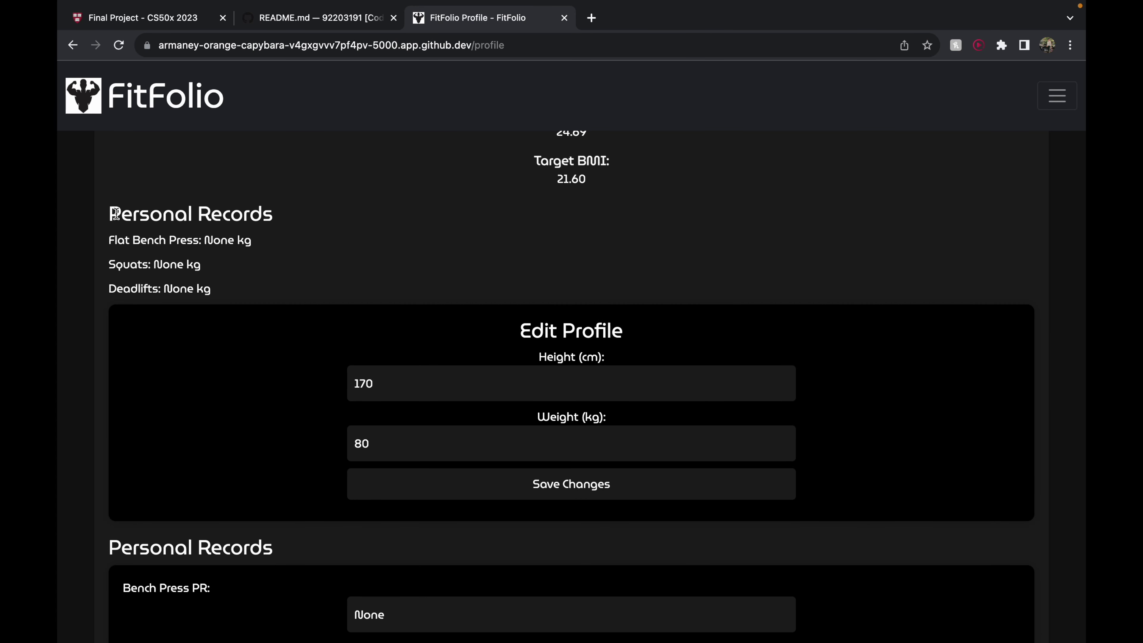
drag(110, 209, 218, 298)
scroll(243, 322, down, 5)
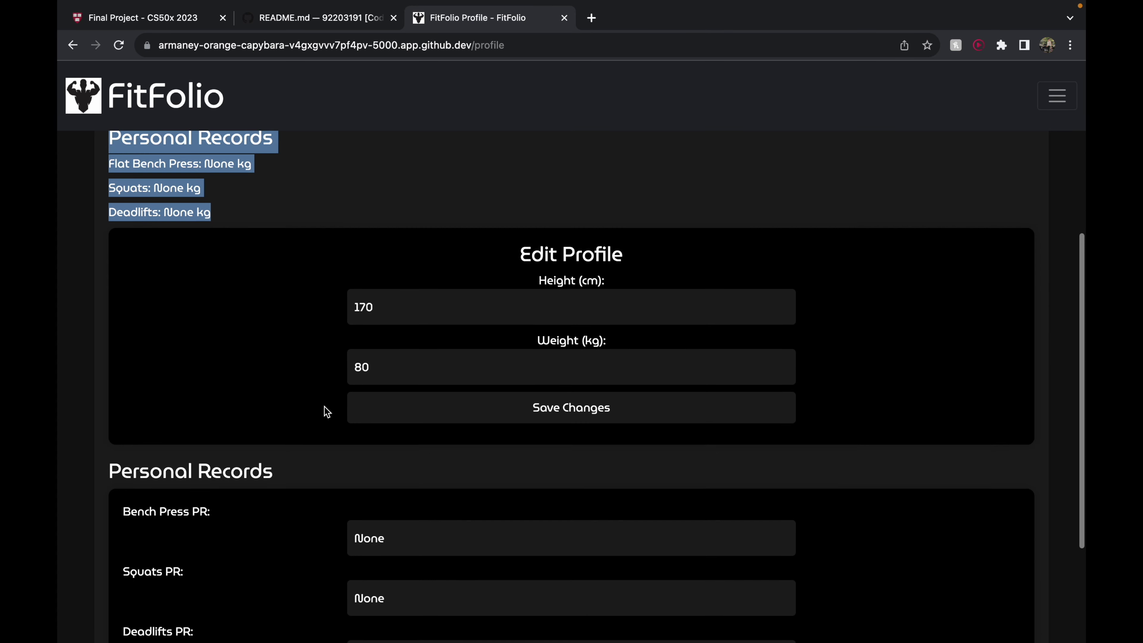
click(426, 369)
key(BackSpace)
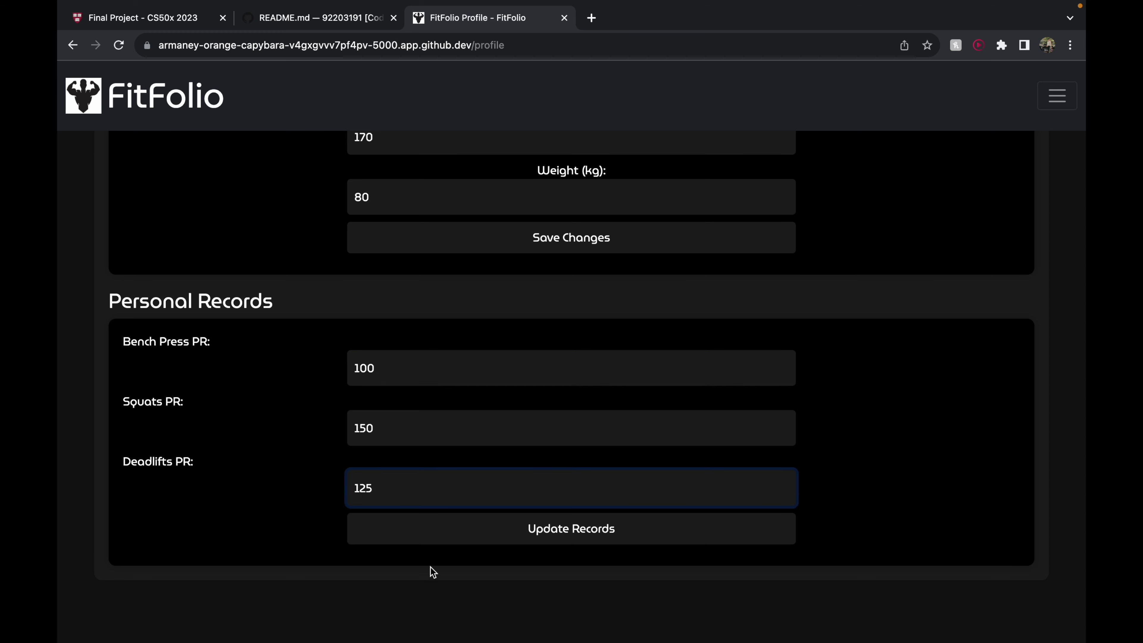
click(467, 526)
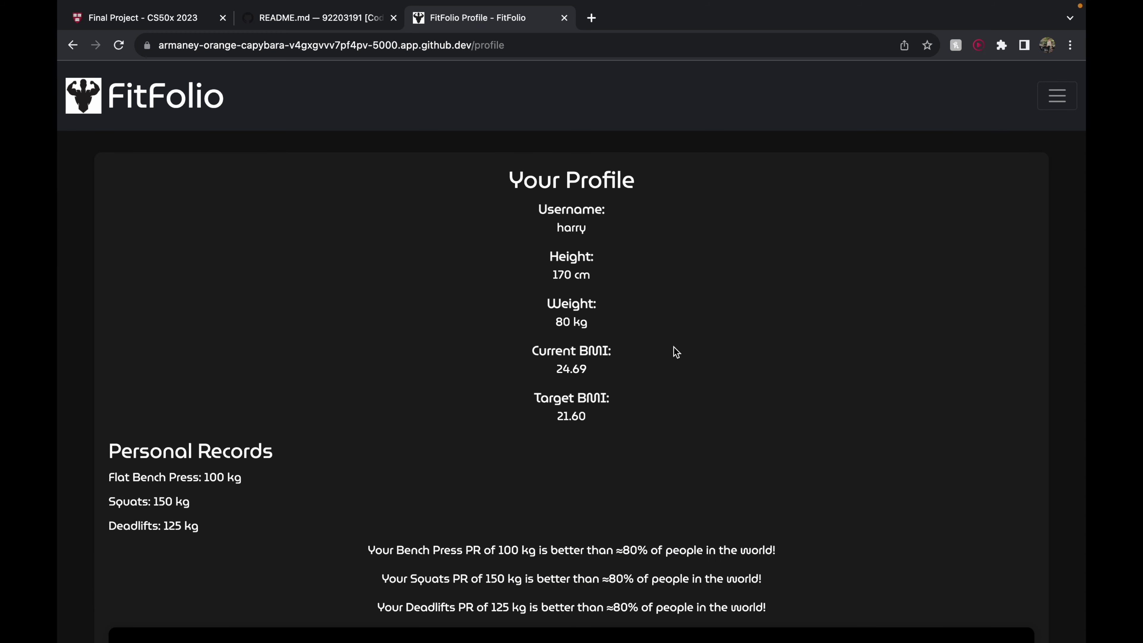
scroll(676, 352, down, 4)
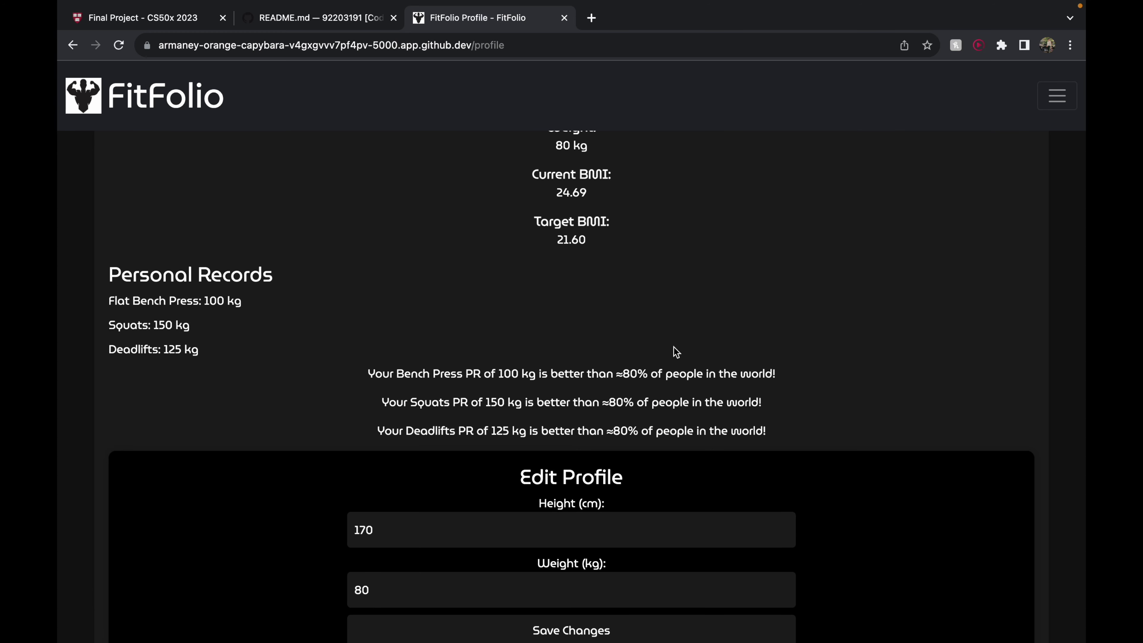
scroll(796, 439, up, 4)
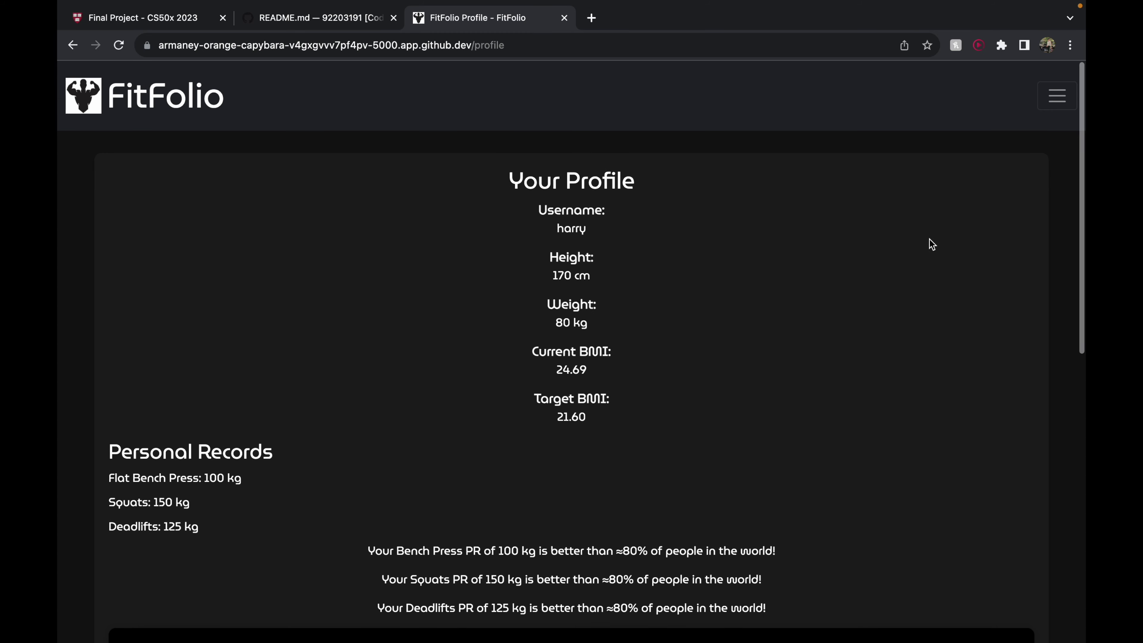
Visit the dashboard, then switch to the Nutrition calorie intake chart page
click(1074, 102)
click(884, 225)
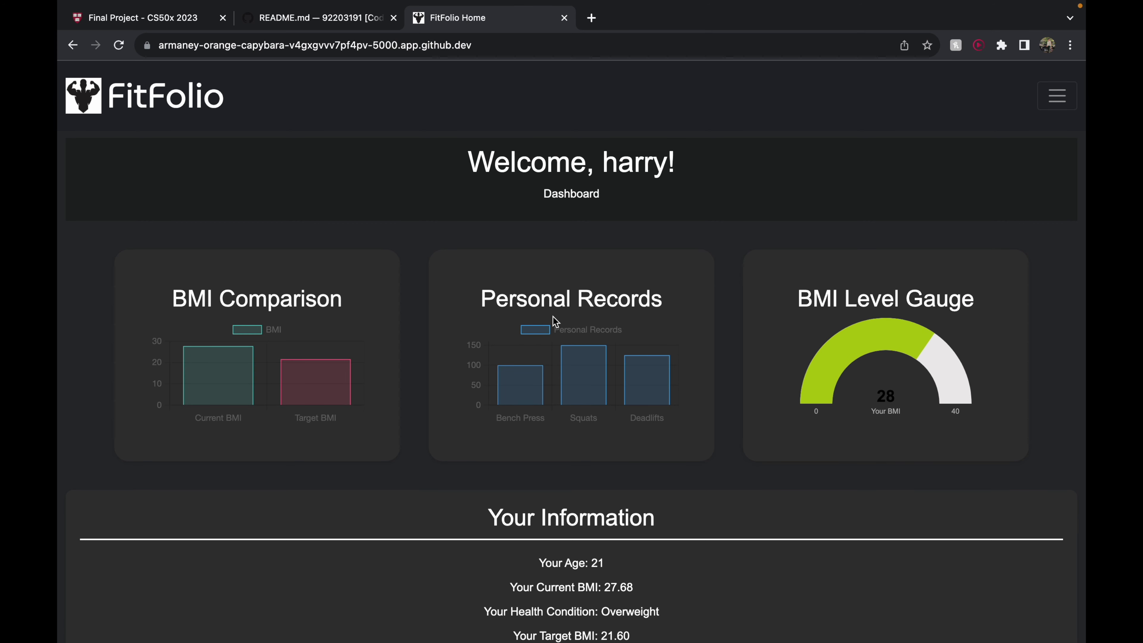
scroll(613, 359, down, 1)
scroll(611, 360, down, 4)
scroll(1066, 112, up, 5)
click(1055, 100)
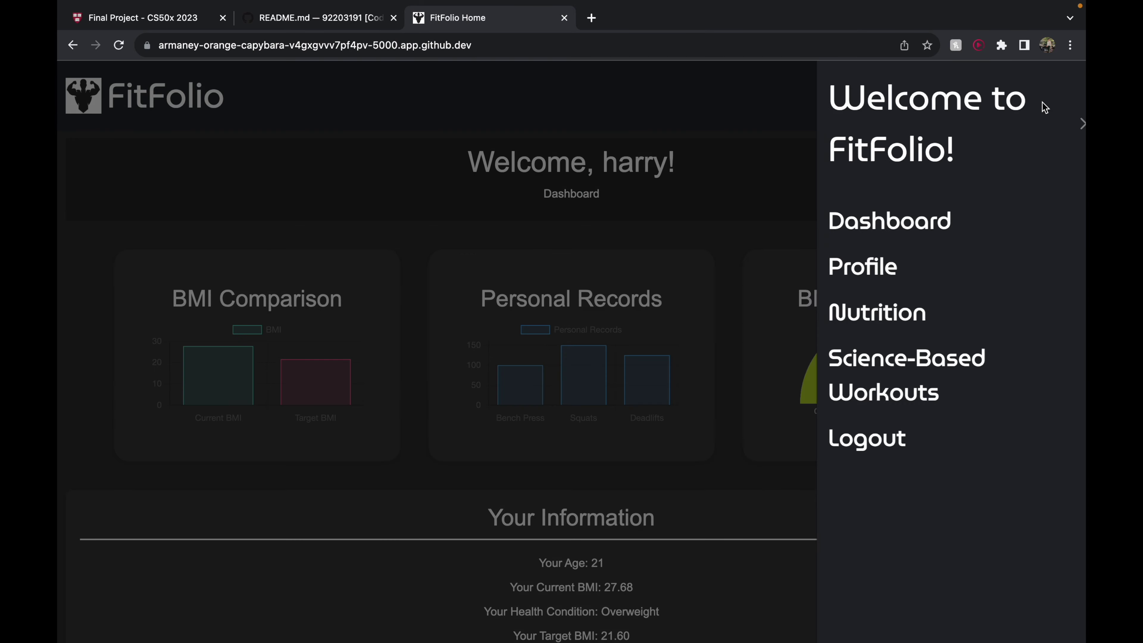
click(888, 314)
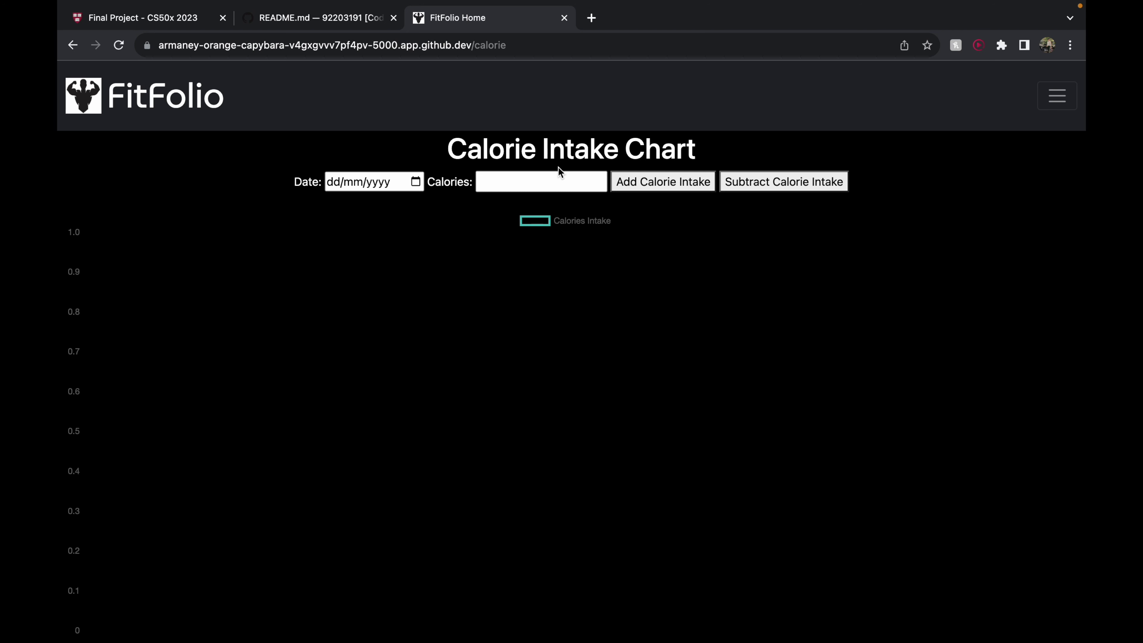
Add calorie entries of 2500 for 13 August 2023 and 2600 for 14 August 2023
click(415, 181)
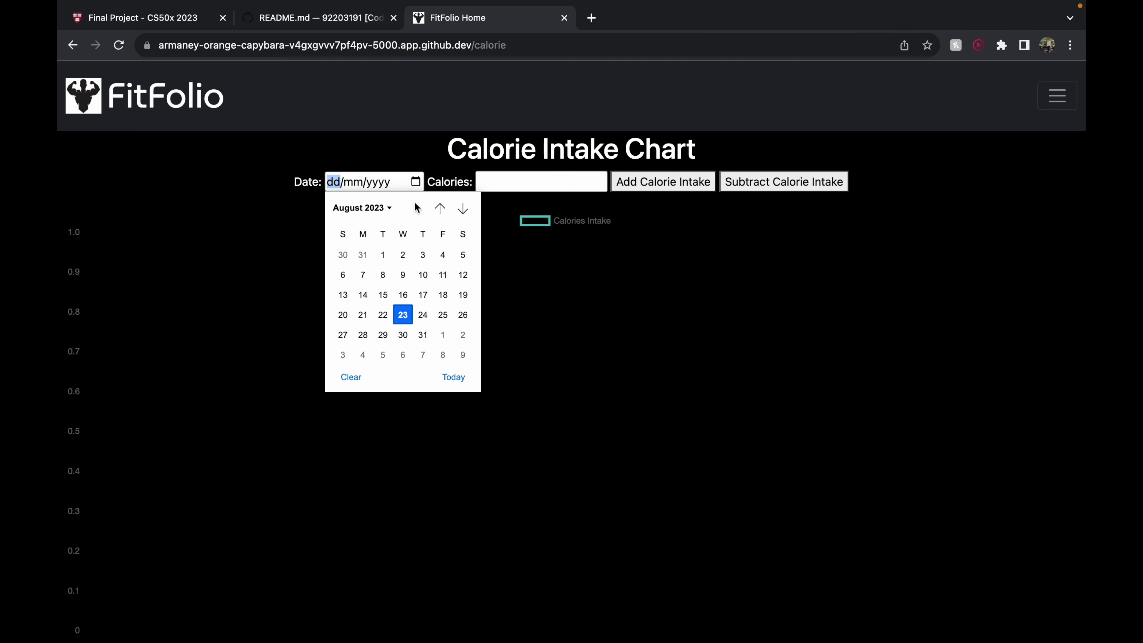
click(343, 296)
click(581, 185)
text(2500)
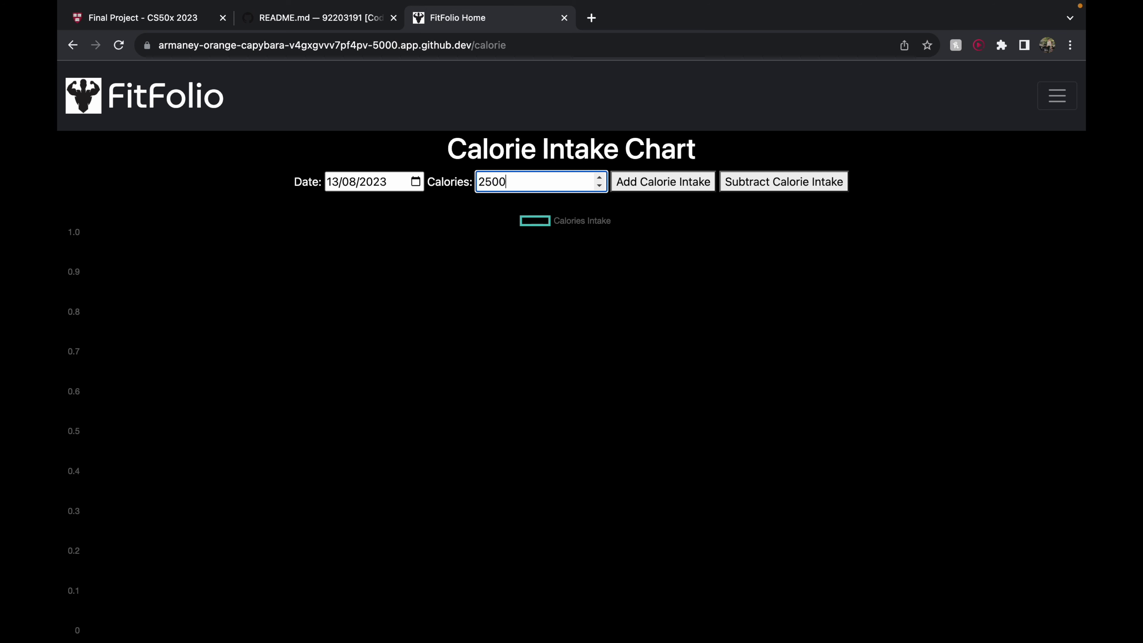
click(636, 190)
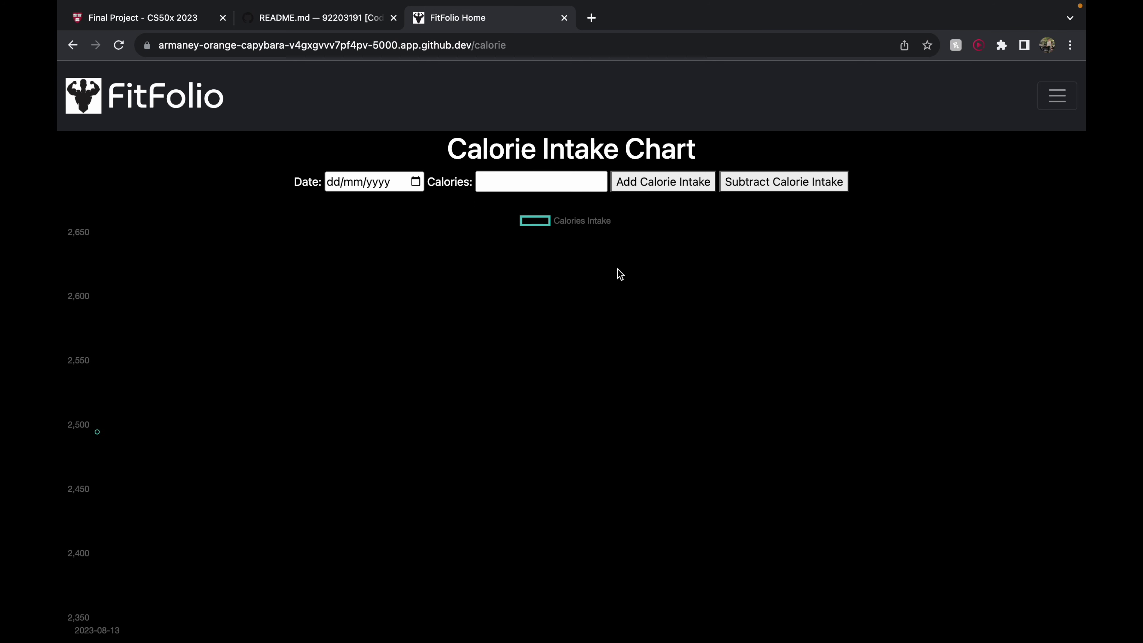
click(415, 181)
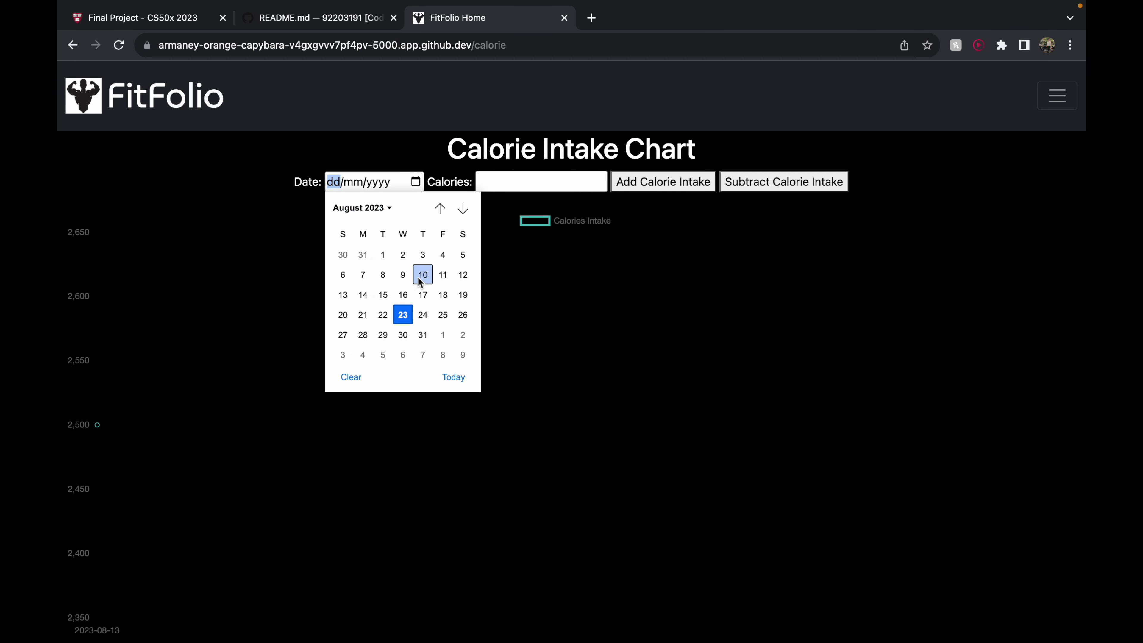
click(383, 297)
click(511, 180)
text(2)
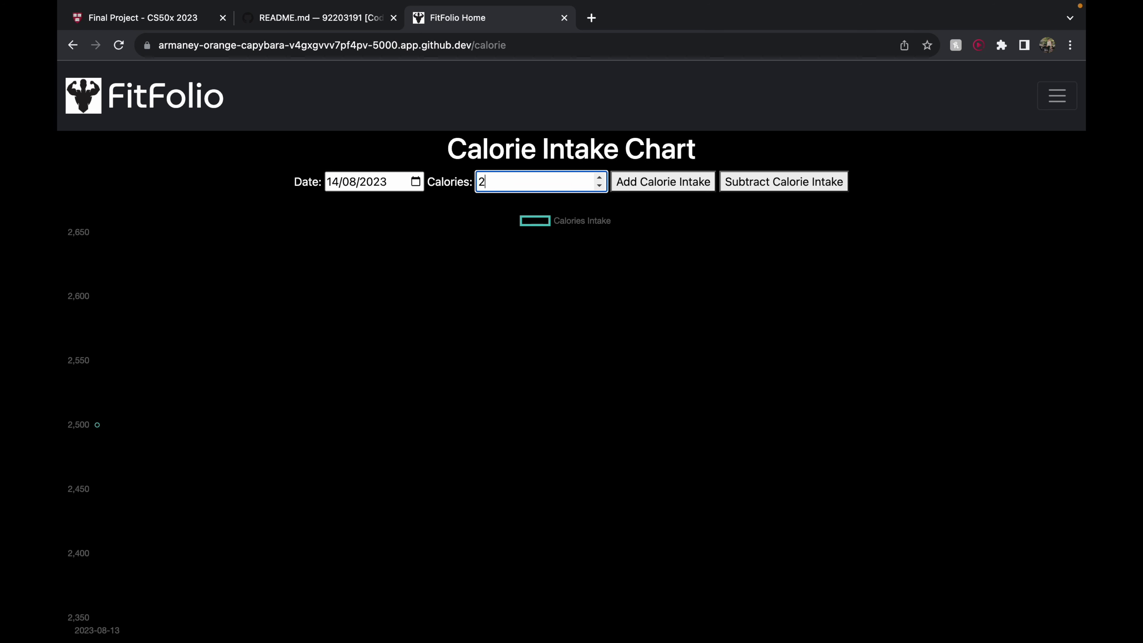
text(600)
click(675, 184)
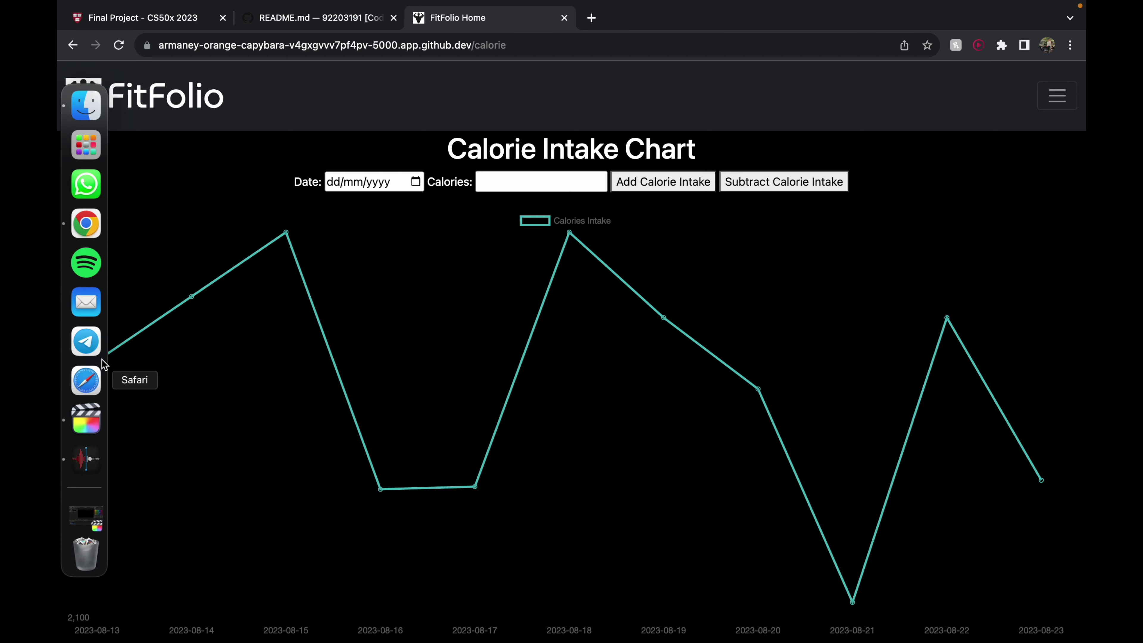
mouse_move(288, 236)
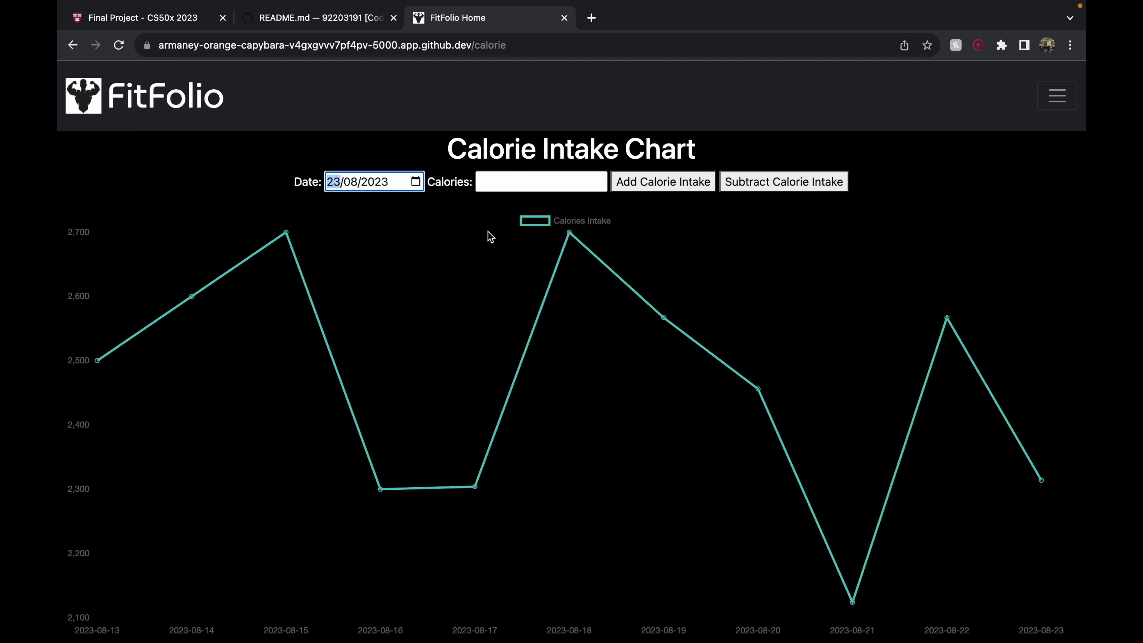
click(495, 181)
text(1)
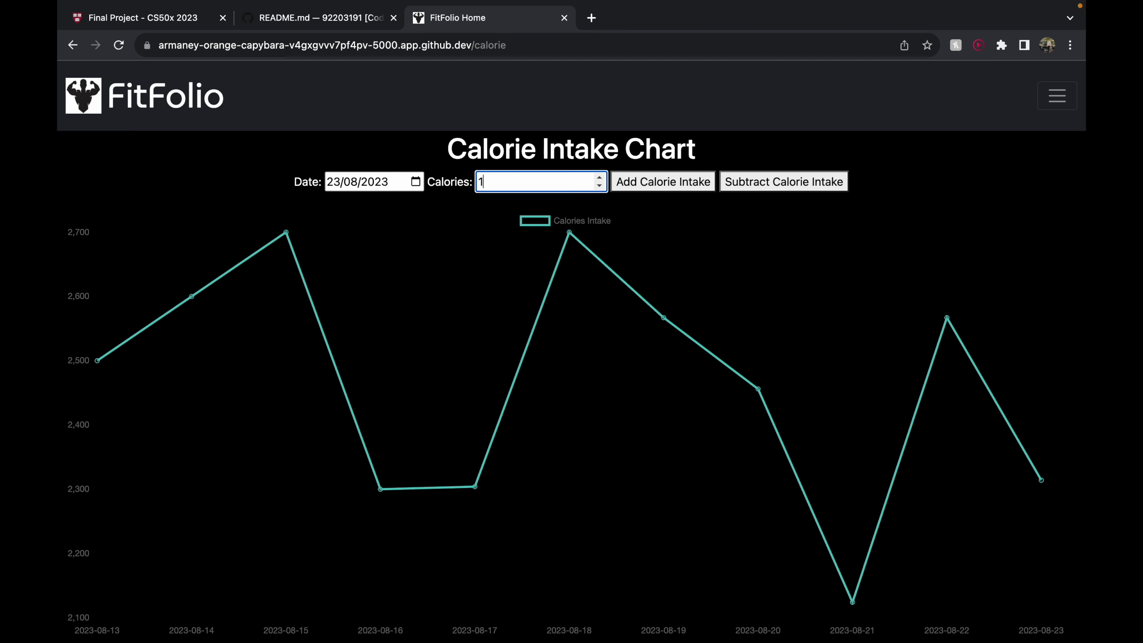
text(0000)
click(647, 186)
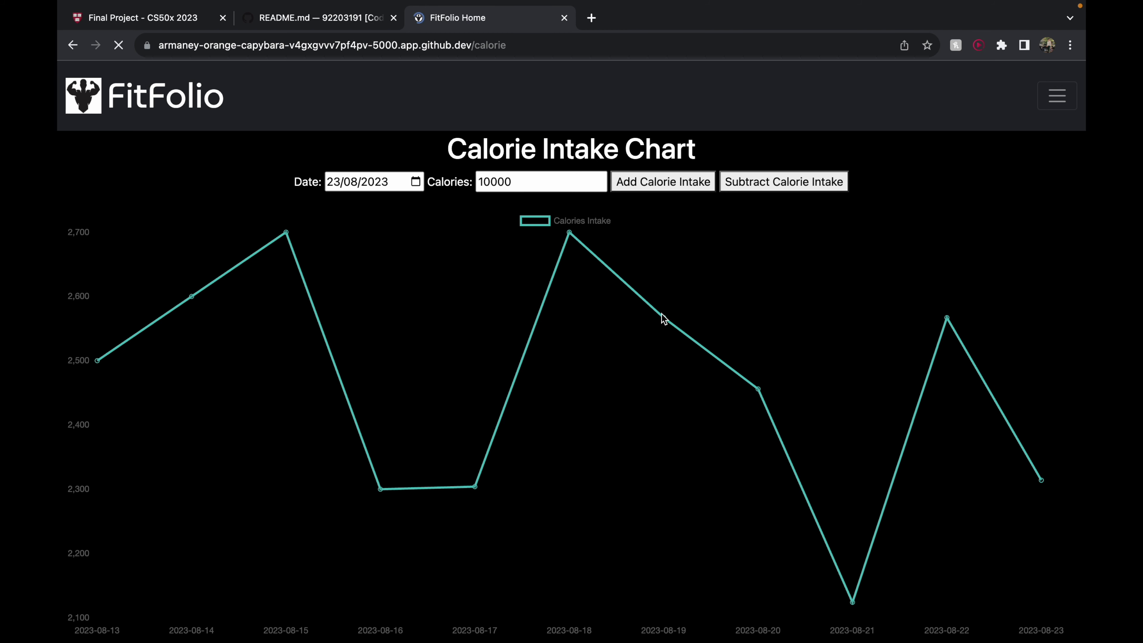
click(766, 181)
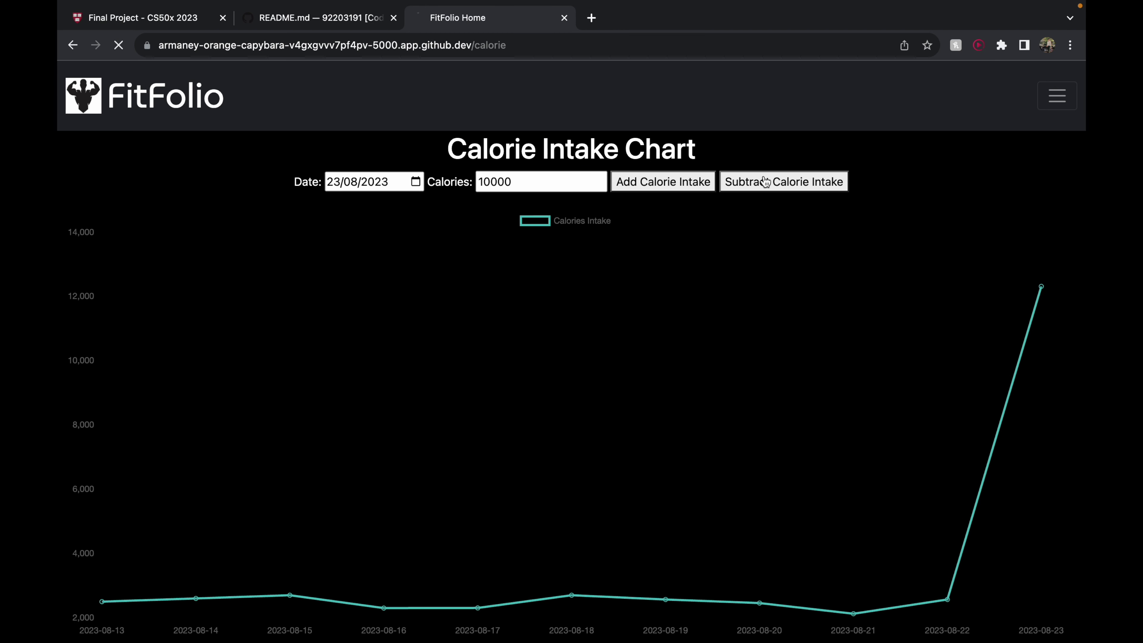
click(1057, 96)
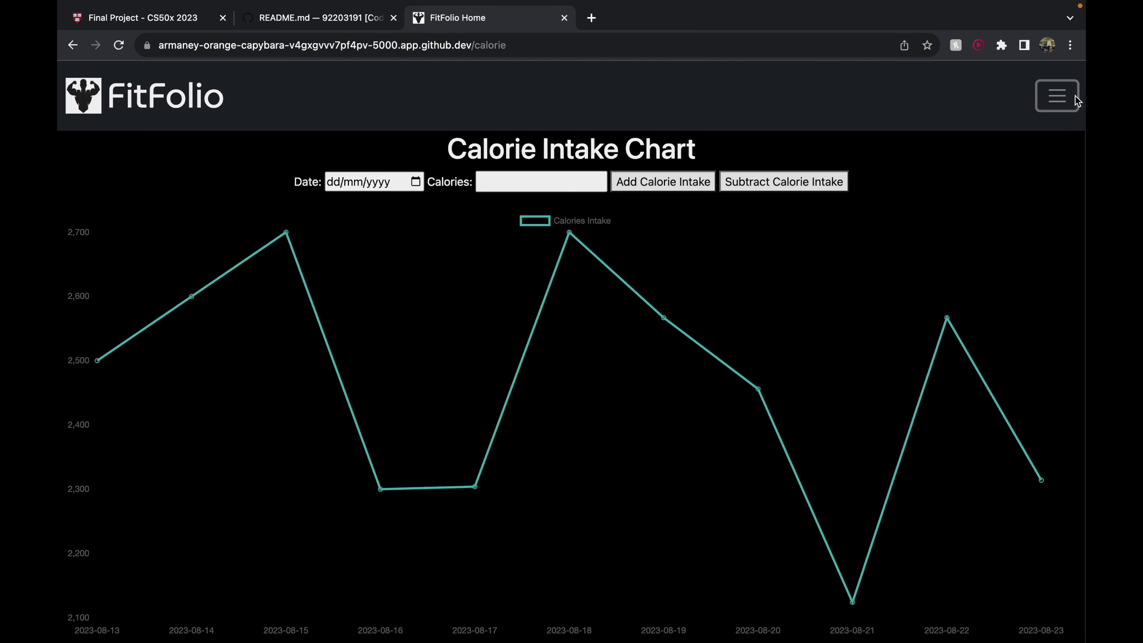
click(913, 220)
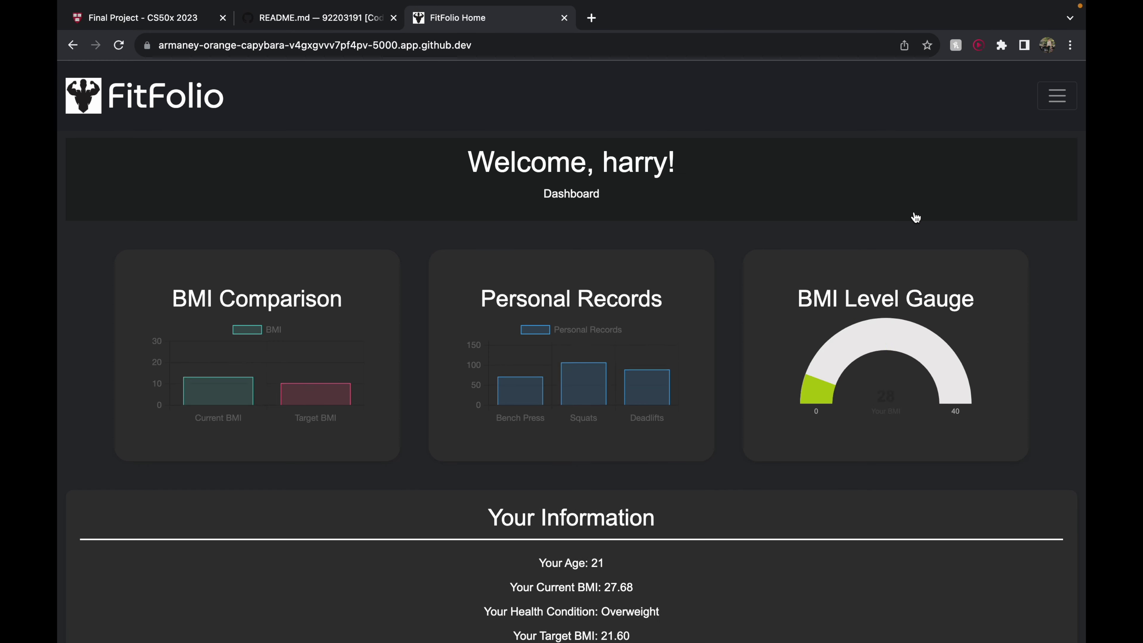
Go to the Science-Based Workouts page and show then hide the video's workout playlist
click(1060, 94)
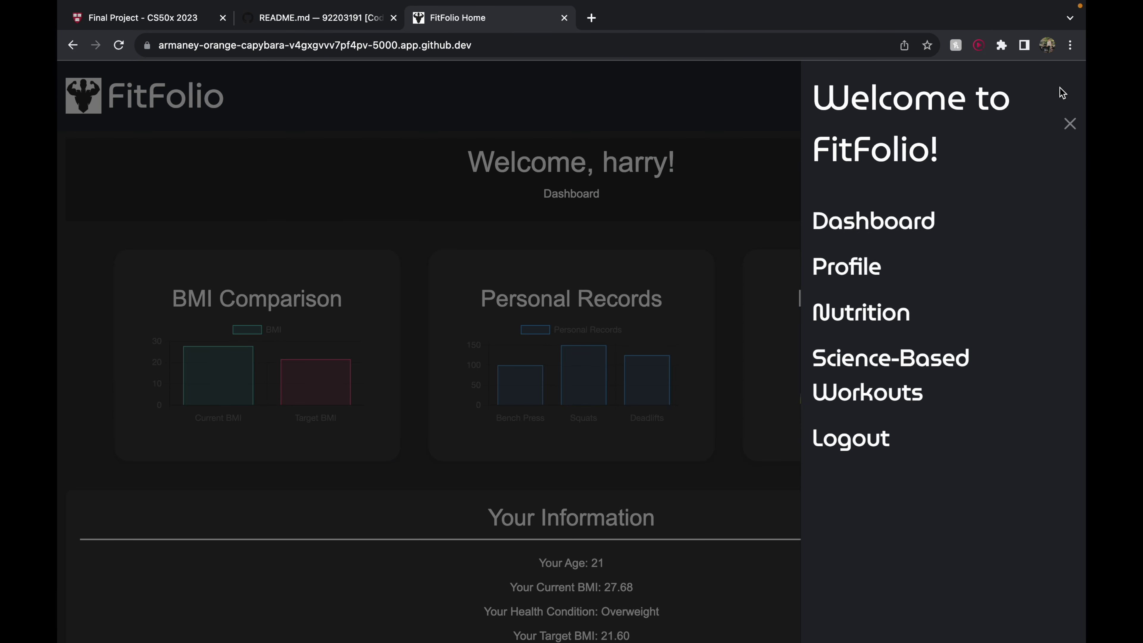
click(890, 390)
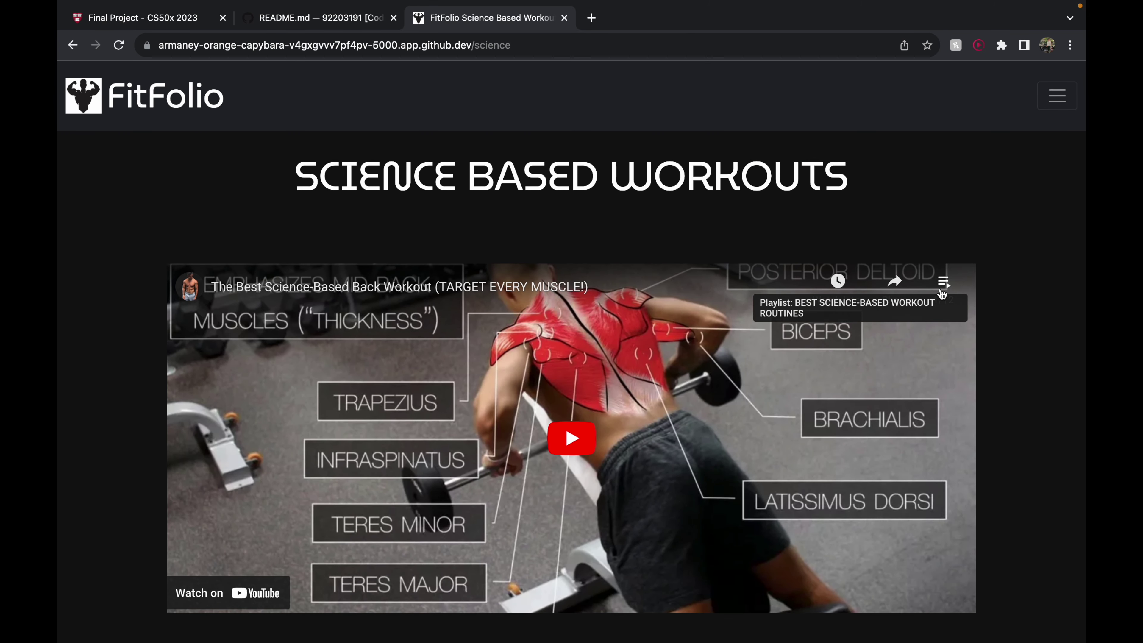
click(944, 282)
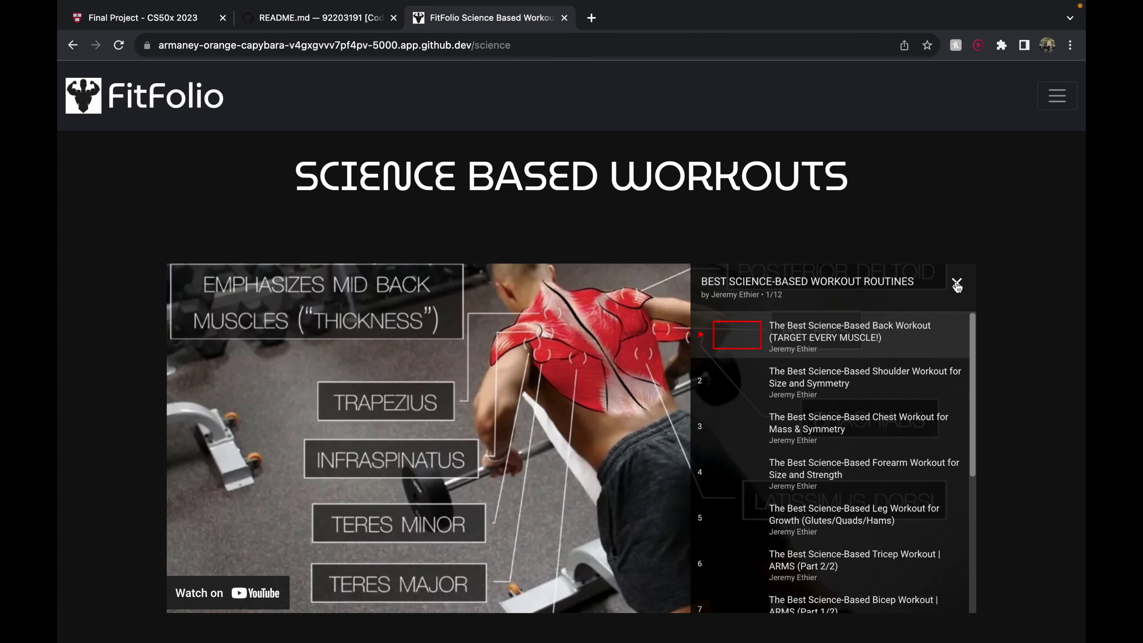
click(956, 285)
scroll(780, 406, down, 2)
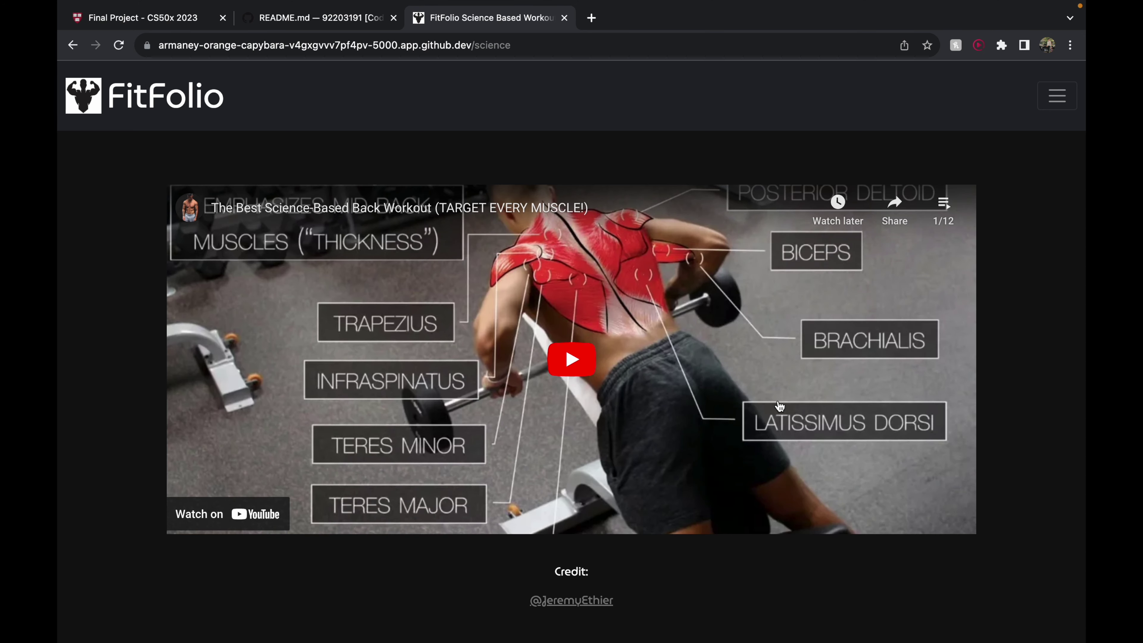
scroll(1021, 158, up, 2)
click(1057, 95)
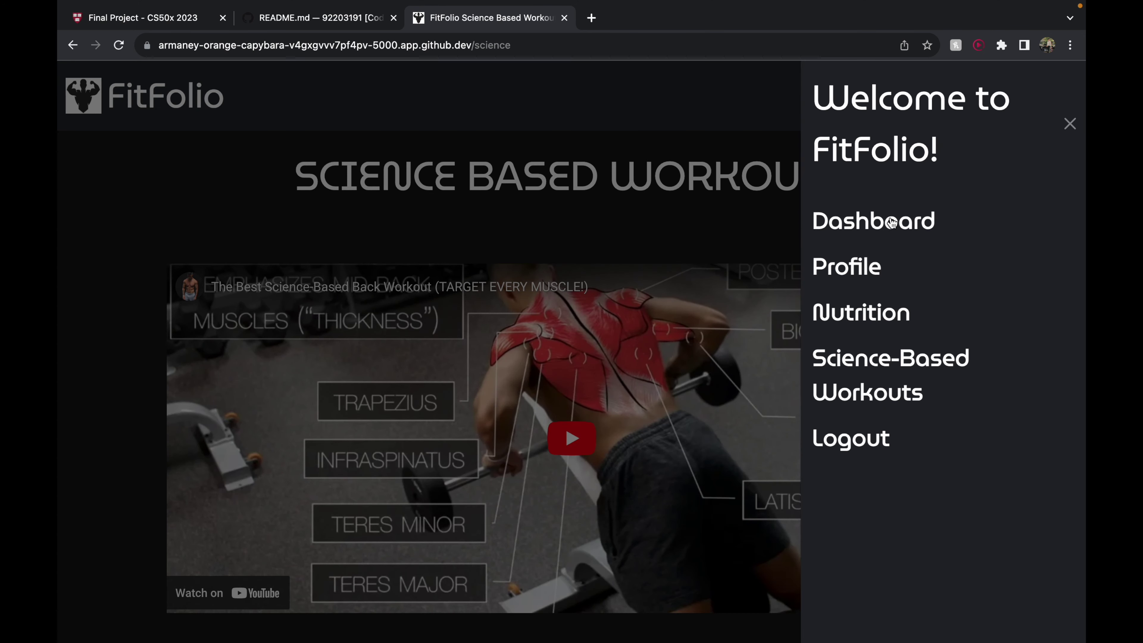
Return to the dashboard to view the BMI charts and 70 kg target weight
click(891, 222)
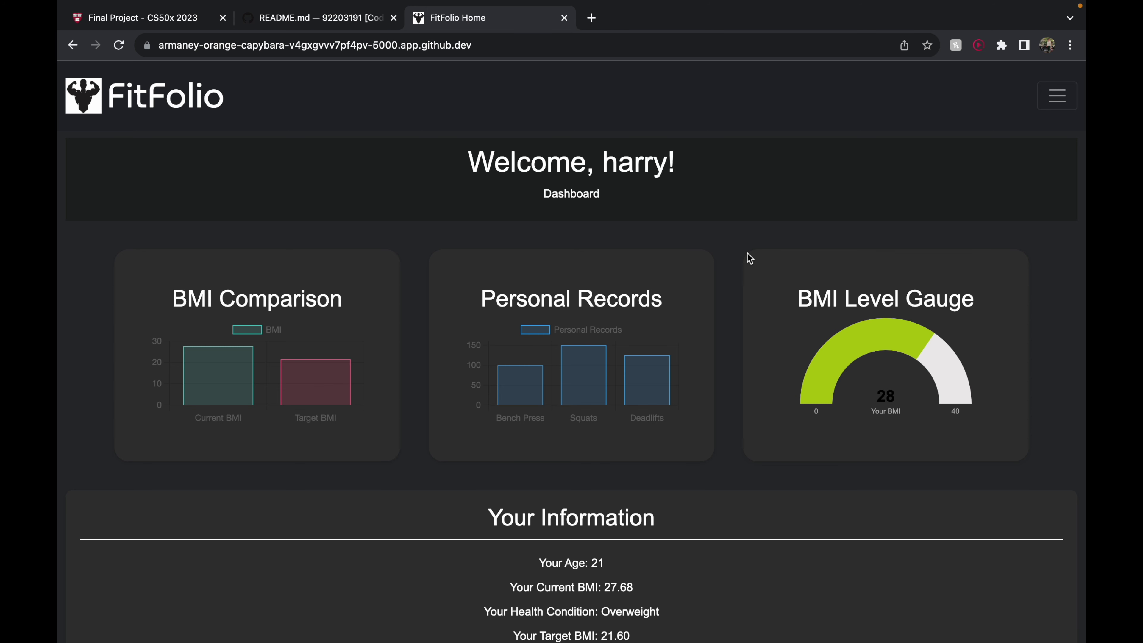
scroll(816, 363, down, 1)
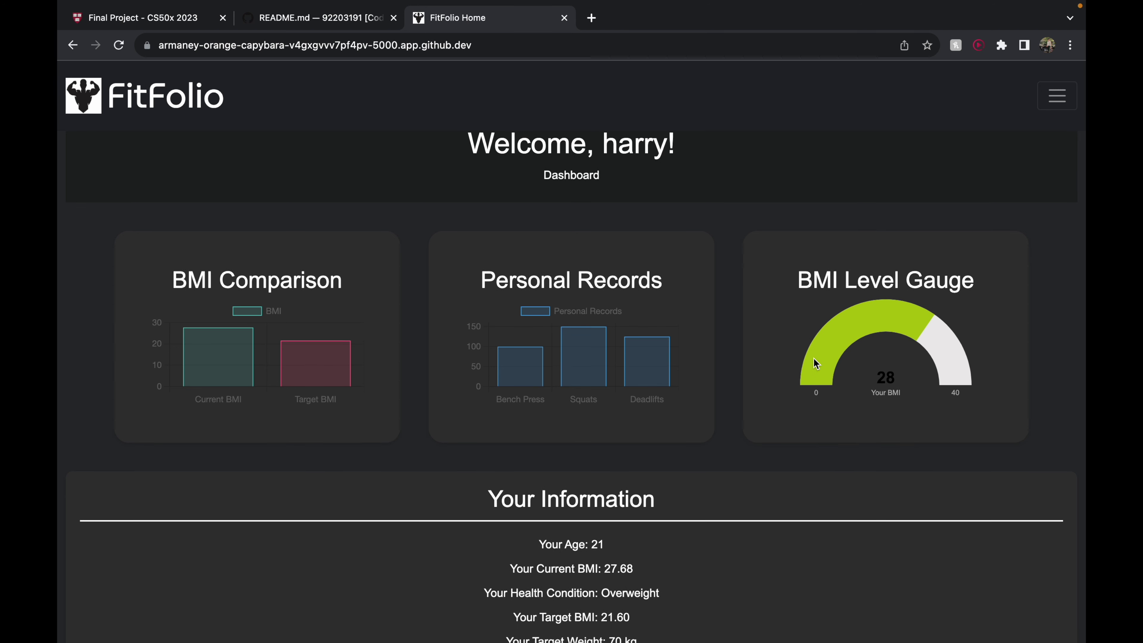